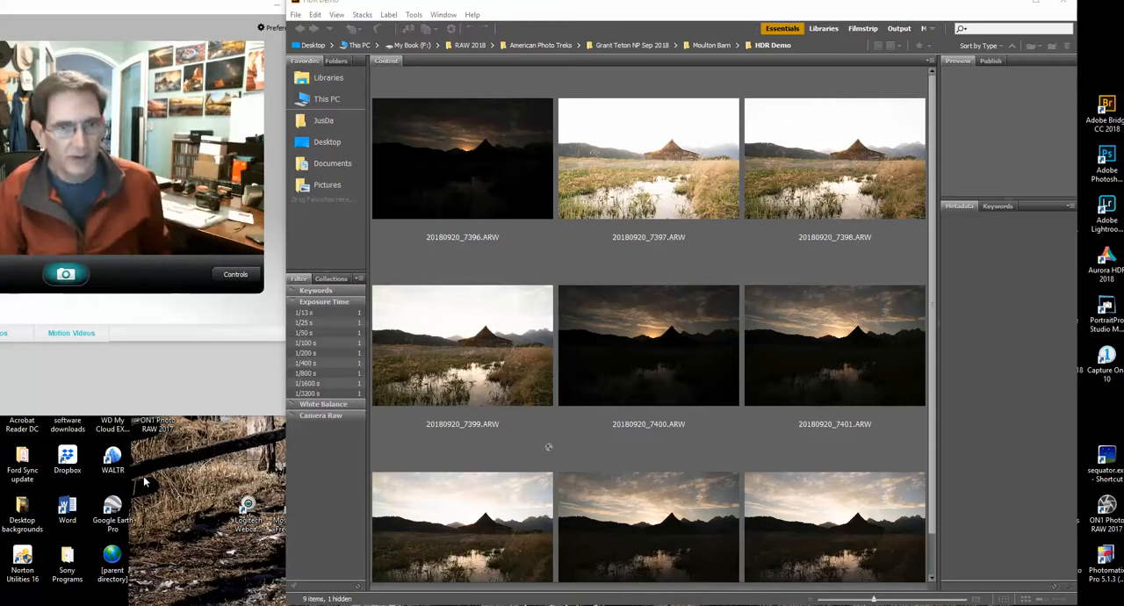
{"action": "key", "text": "space"}
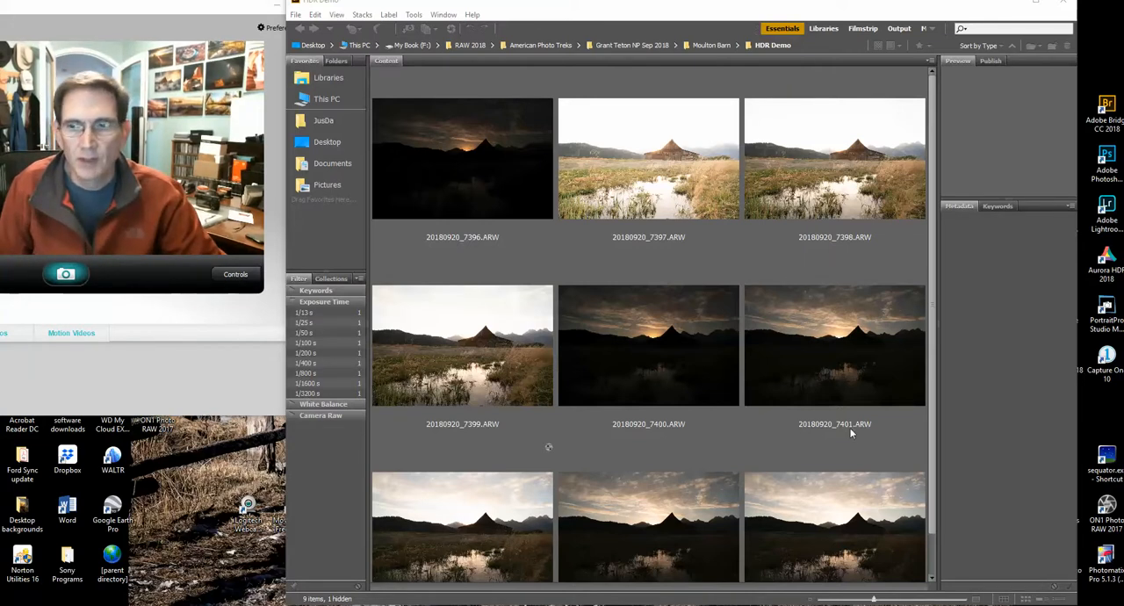
{"action": "left_click_drag", "start_coordinate": [932, 485], "coordinate": [934, 508]}
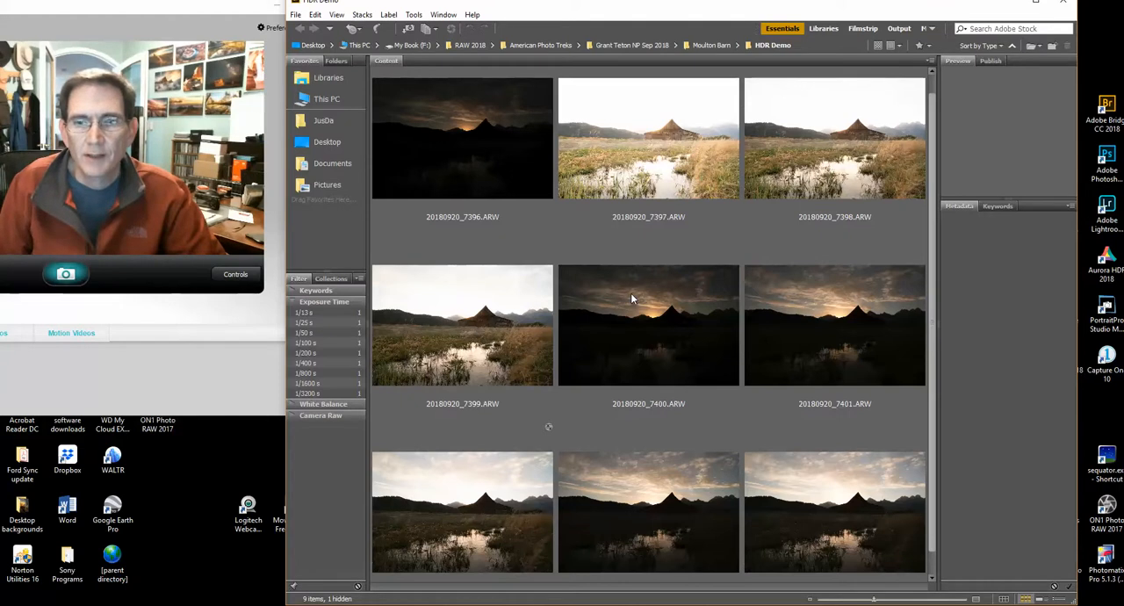
{"action": "scroll", "coordinate": [650, 439], "scroll_direction": "up", "scroll_amount": 1}
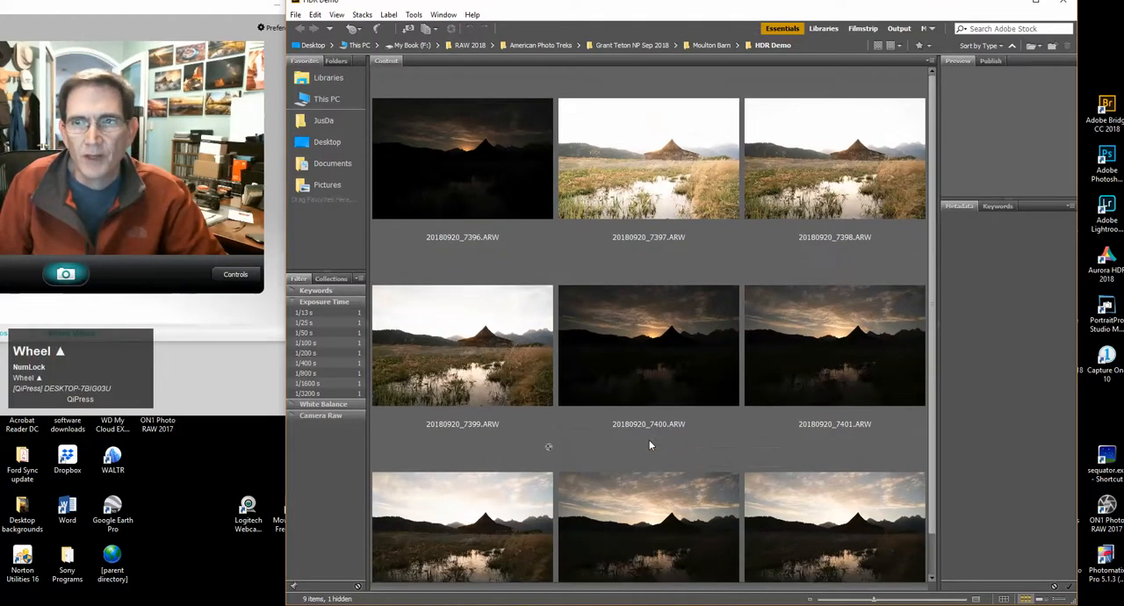
Compare the exposure metadata of the bracketed barn shots, from the brightest frames through the normal exposure to the dark ones
{"action": "left_click", "coordinate": [835, 146]}
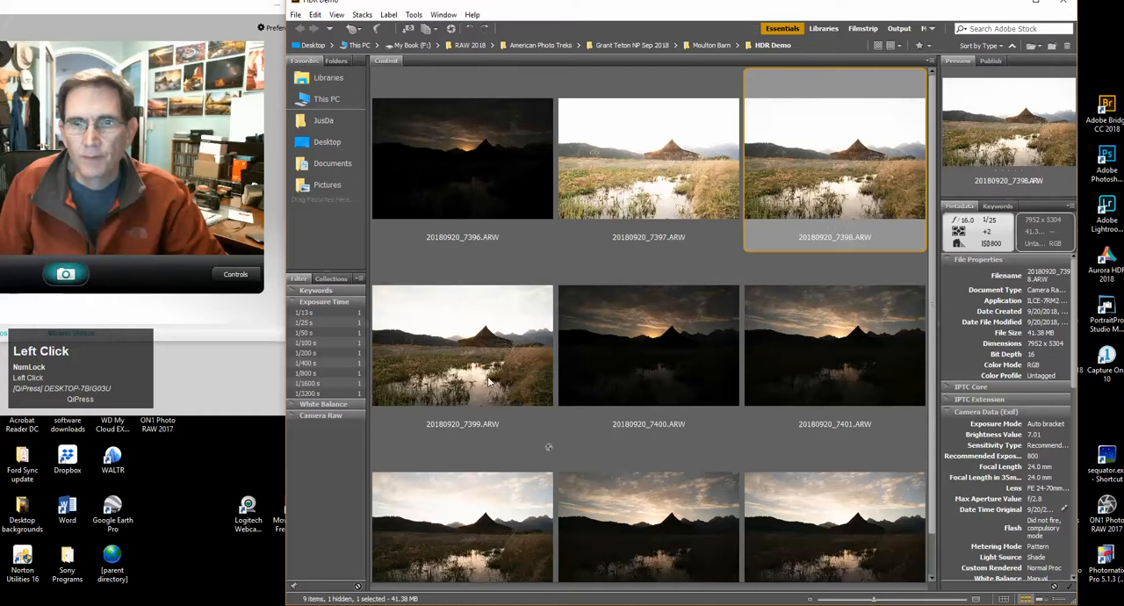
{"action": "left_click", "coordinate": [528, 363]}
{"action": "left_click", "coordinate": [430, 541]}
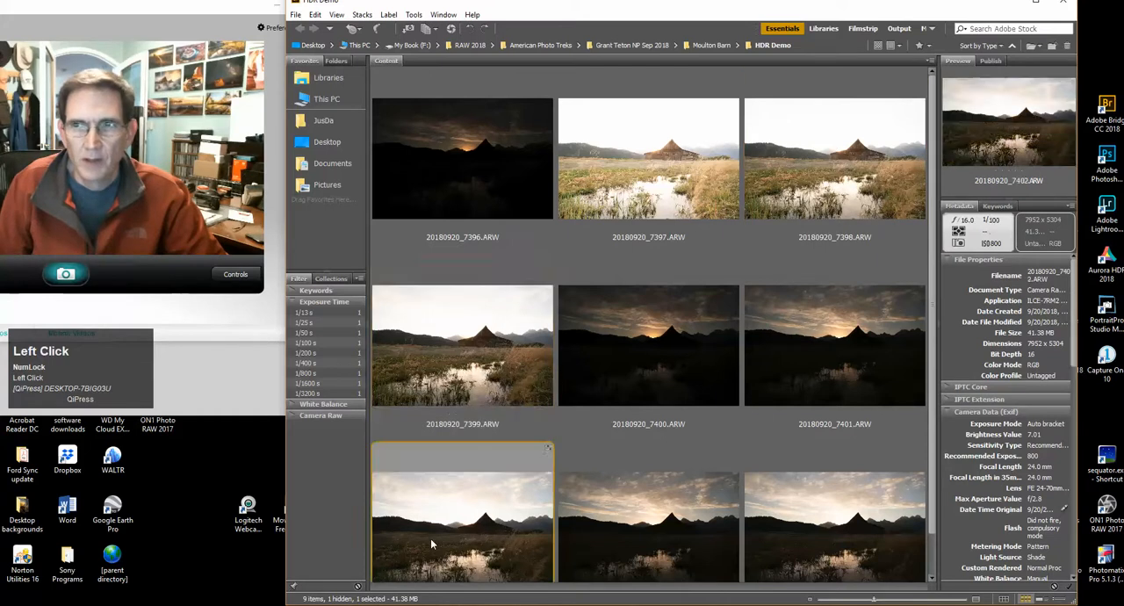
{"action": "scroll", "coordinate": [505, 521], "scroll_direction": "down", "scroll_amount": 1}
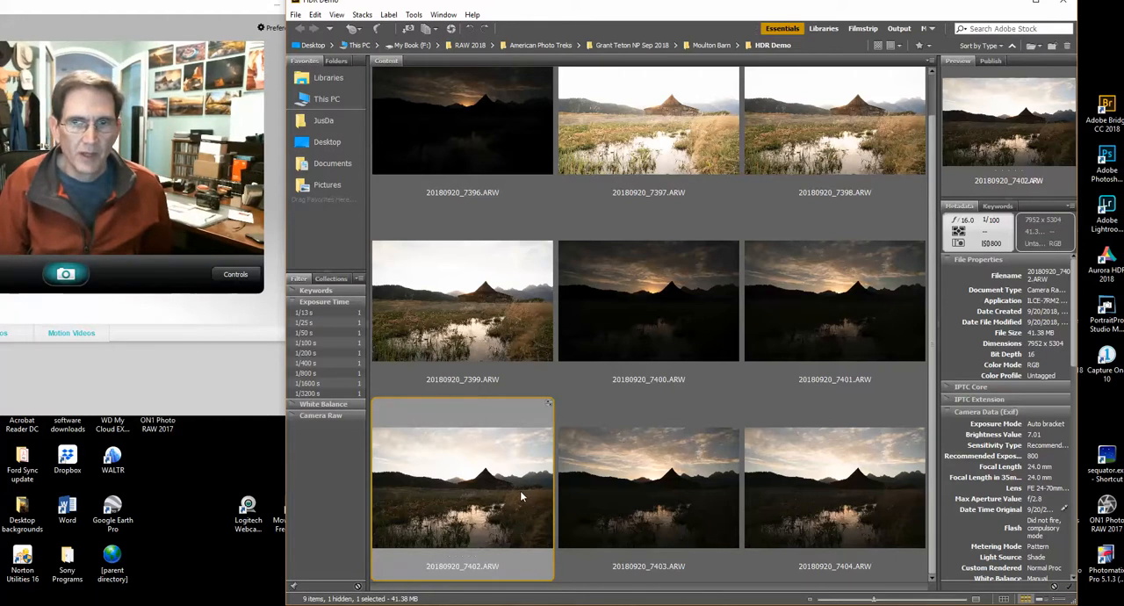
{"action": "left_click", "coordinate": [665, 325]}
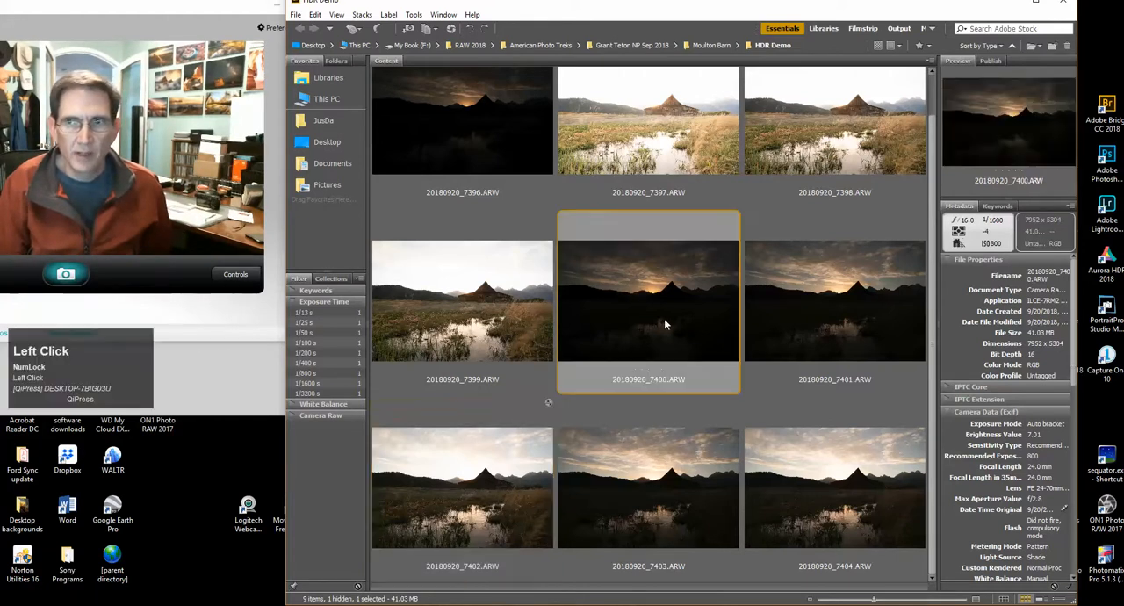
{"action": "left_click", "coordinate": [805, 309]}
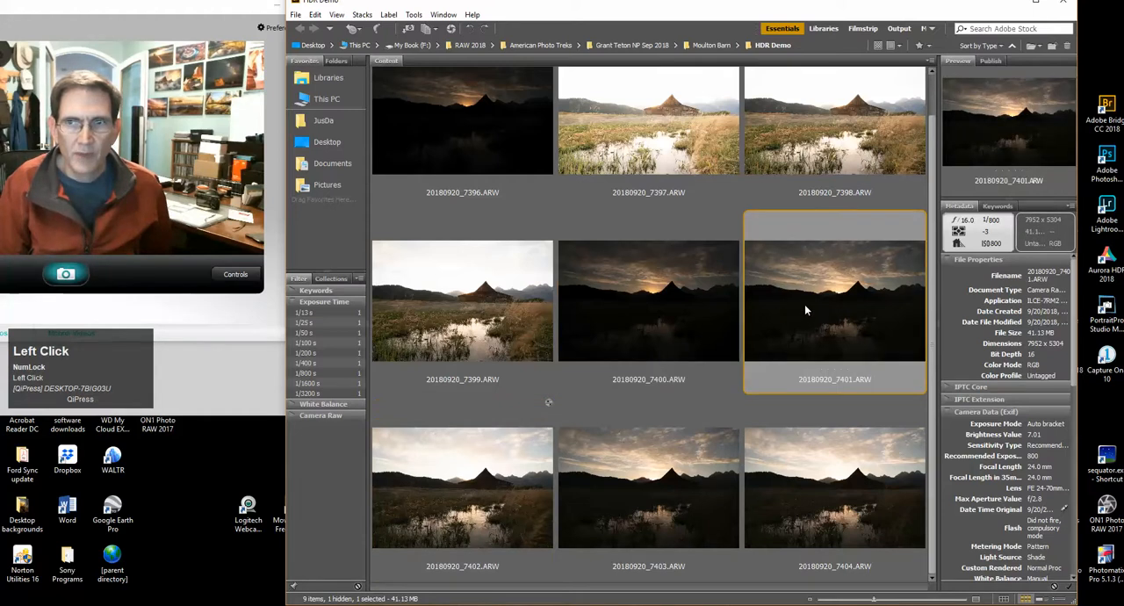
{"action": "left_click", "coordinate": [650, 303]}
{"action": "left_click", "coordinate": [490, 467]}
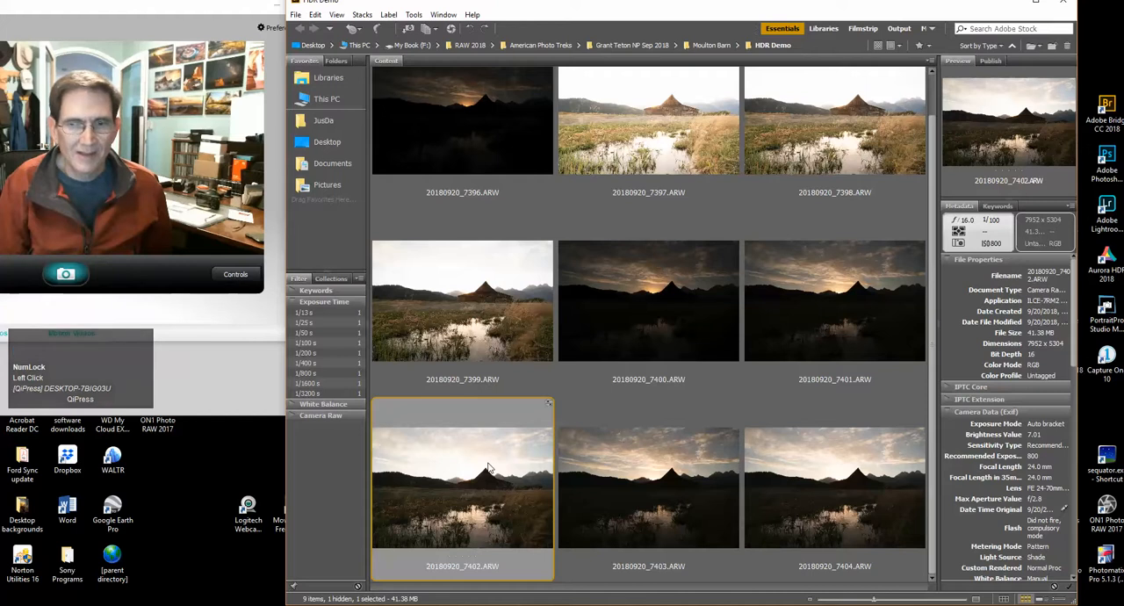
{"action": "left_click", "coordinate": [703, 312]}
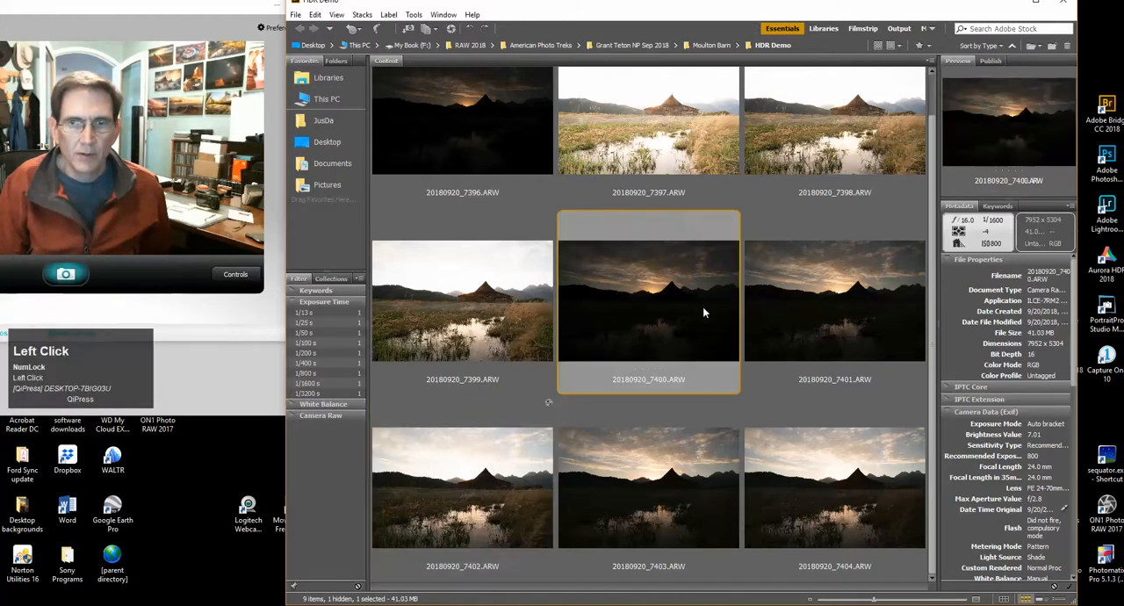
{"action": "left_click", "coordinate": [660, 441]}
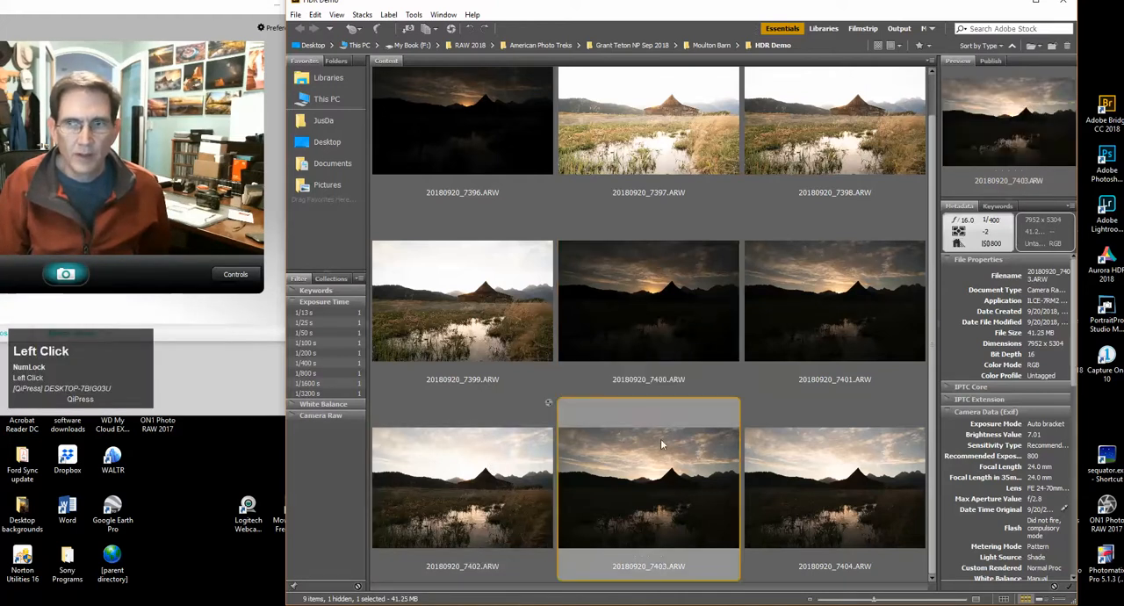
{"action": "left_click", "coordinate": [481, 483]}
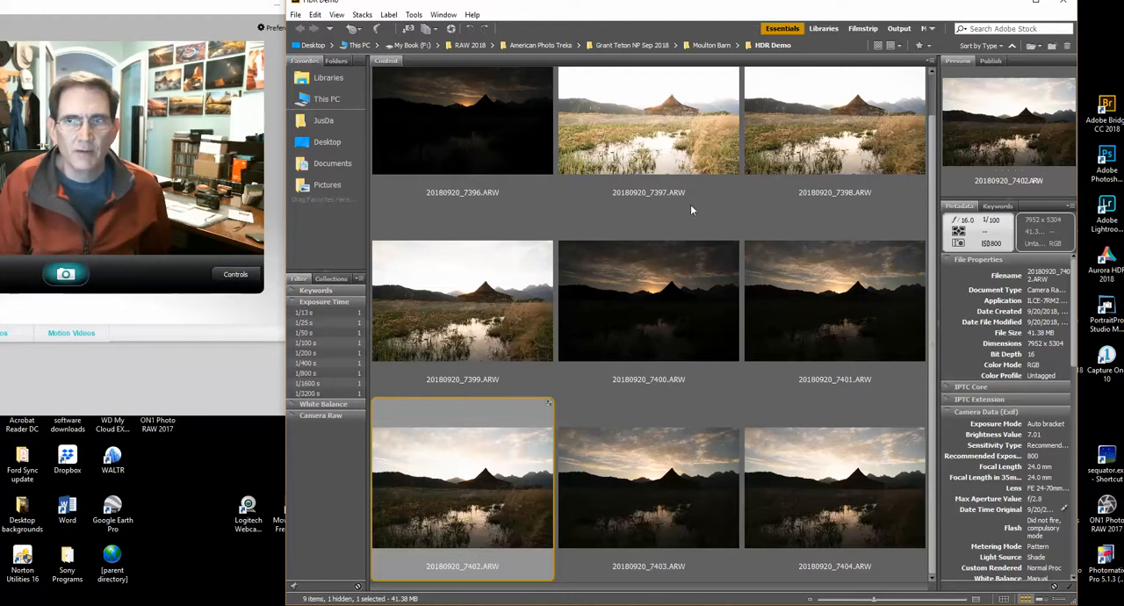
{"action": "left_click", "coordinate": [674, 164]}
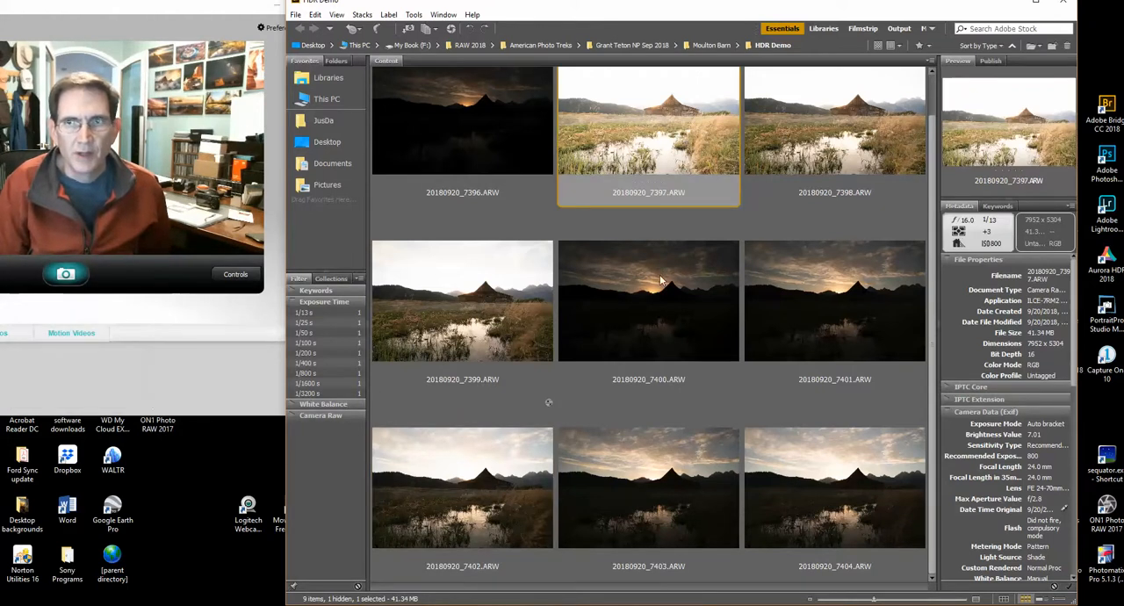
{"action": "left_click", "coordinate": [507, 453]}
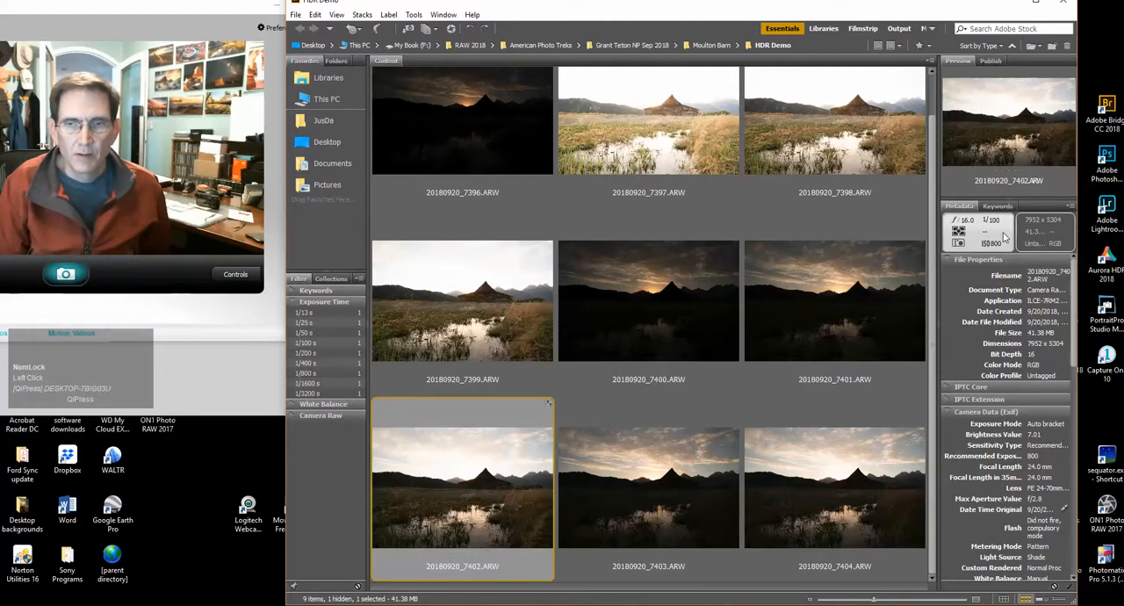
{"action": "left_click", "coordinate": [726, 333]}
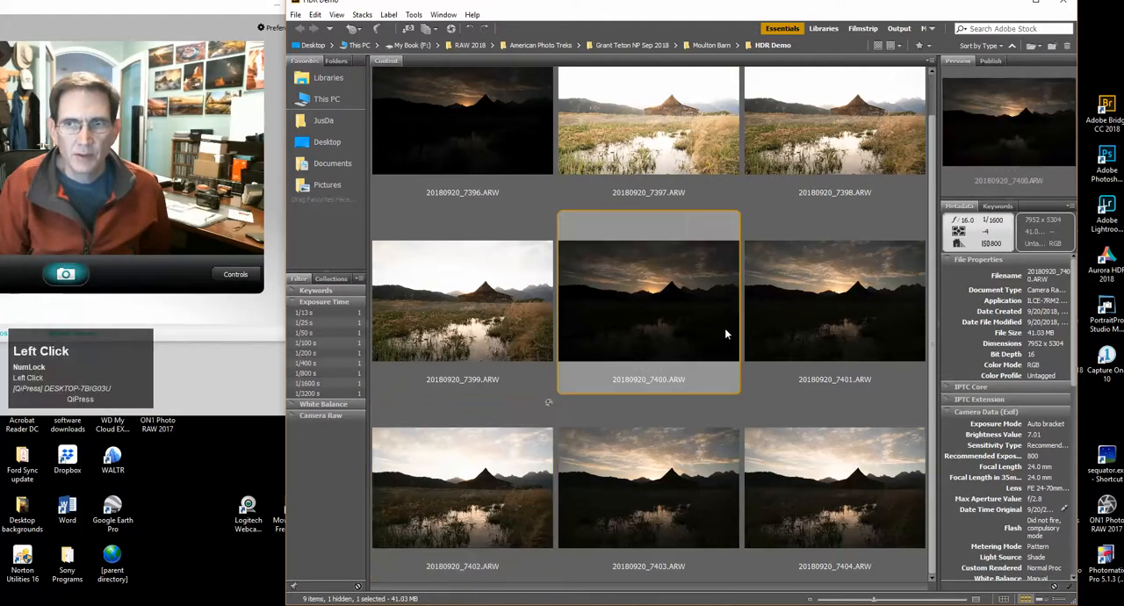
Select 20180920_7403, 7400, 7402 and 7398 together and open the four raw files in Camera Raw
{"action": "left_click", "coordinate": [661, 451]}
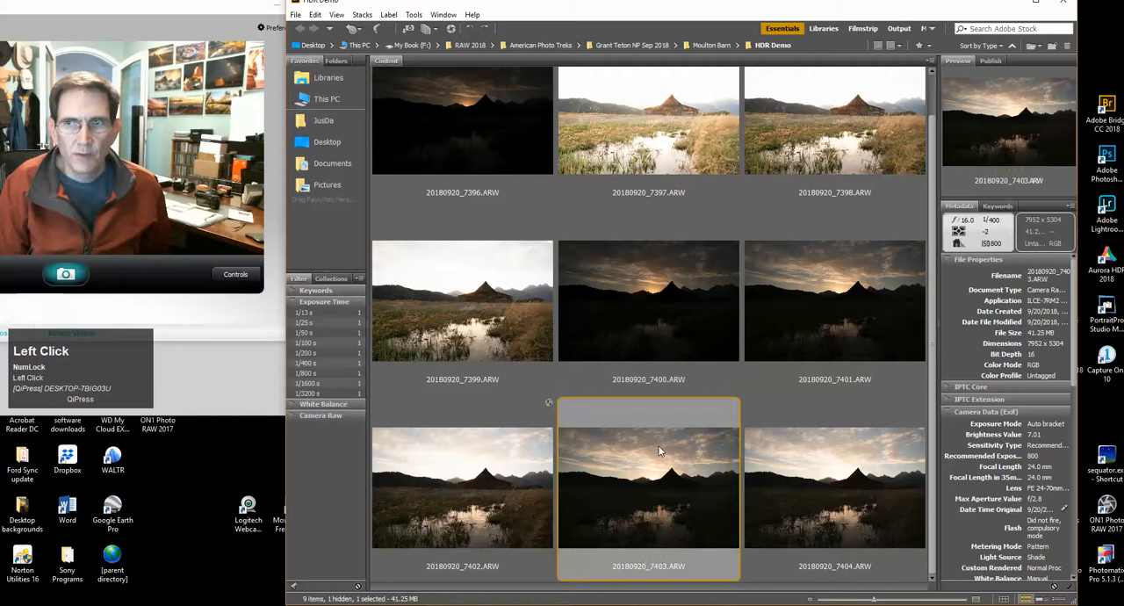
{"action": "left_click", "coordinate": [660, 335], "text": "ctrl"}
{"action": "left_click", "coordinate": [471, 472], "text": "ctrl"}
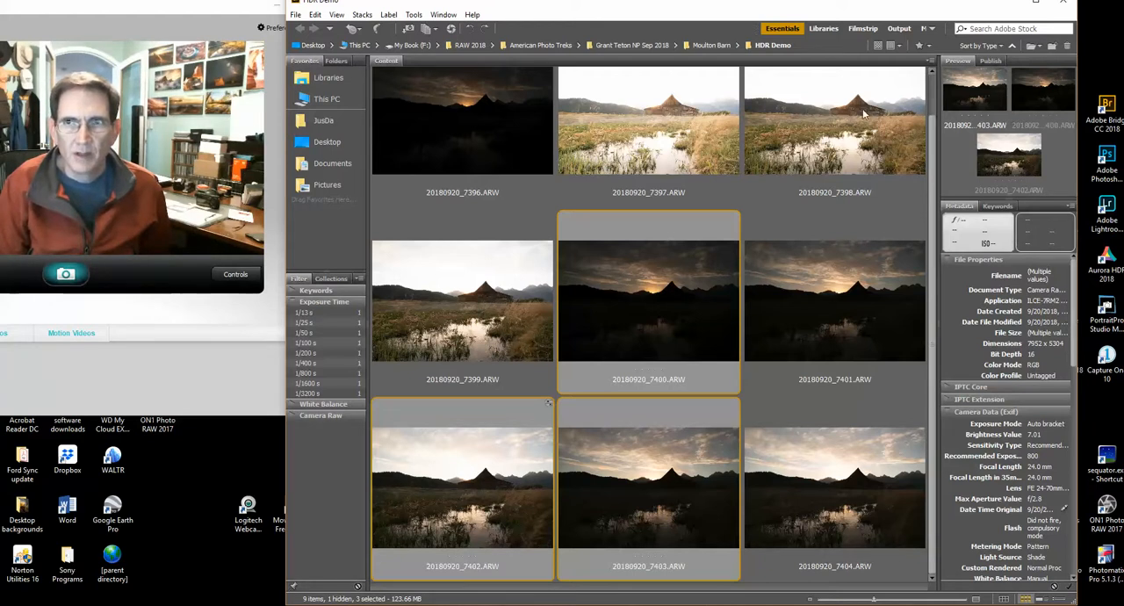
{"action": "left_click", "coordinate": [877, 144], "text": "ctrl"}
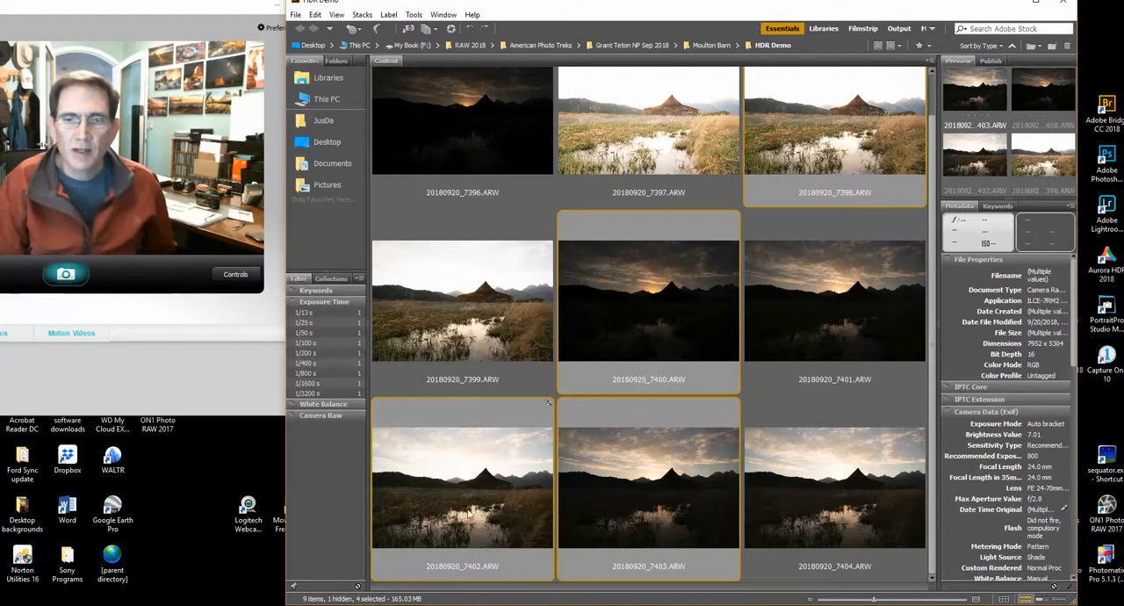
{"action": "left_click", "coordinate": [492, 479]}
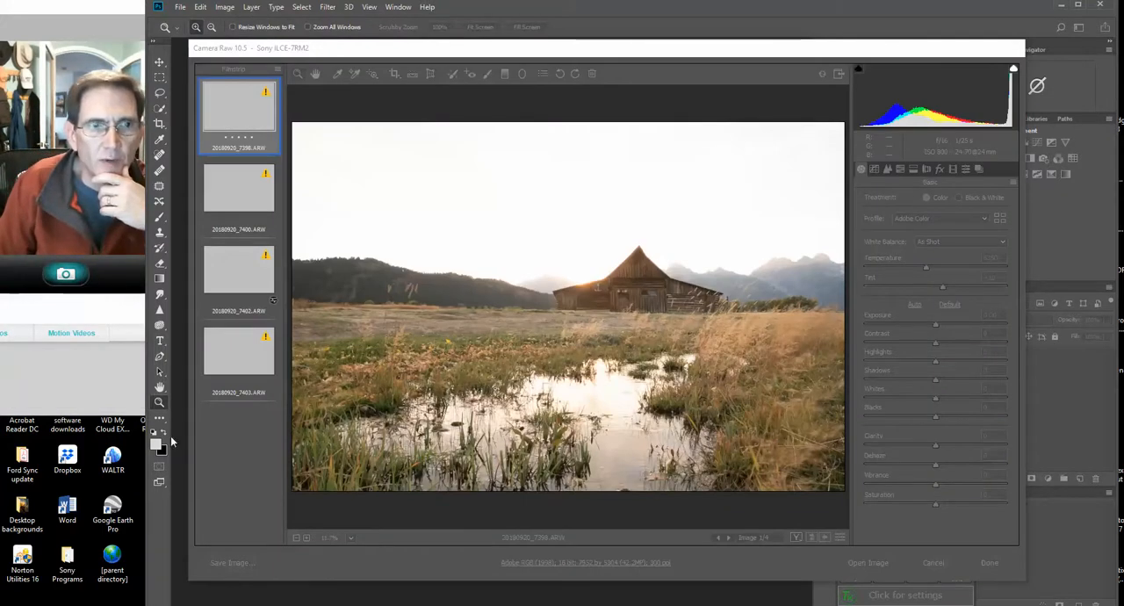
Reposition the Photoshop window and the Camera Raw dialog clear of the webcam view
{"action": "left_click_drag", "start_coordinate": [140, 444], "coordinate": [182, 444]}
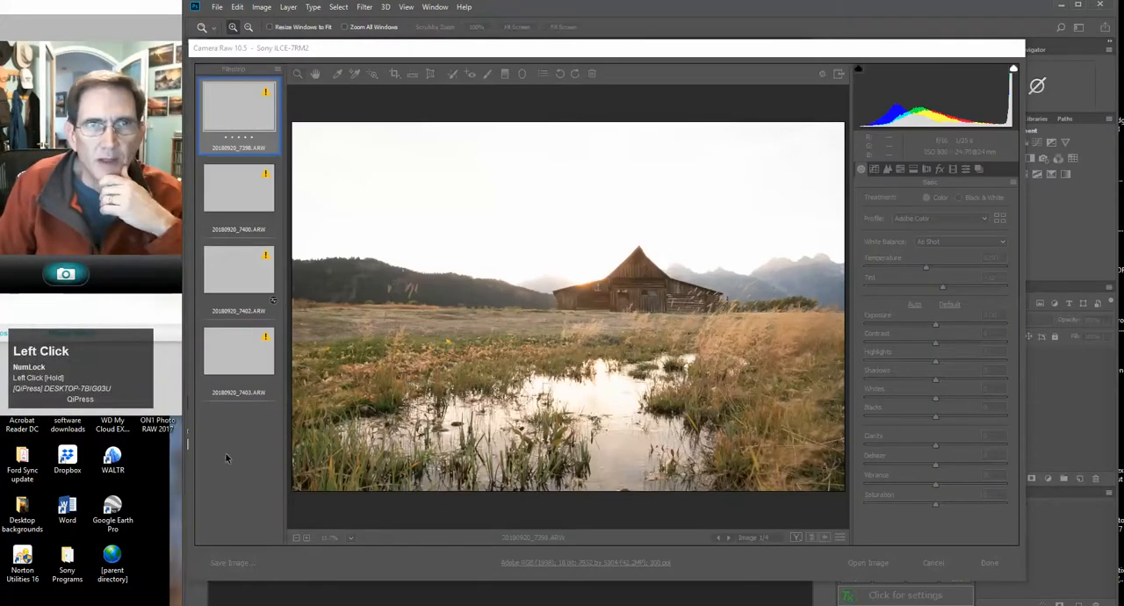
{"action": "left_click_drag", "start_coordinate": [656, 9], "coordinate": [665, 6]}
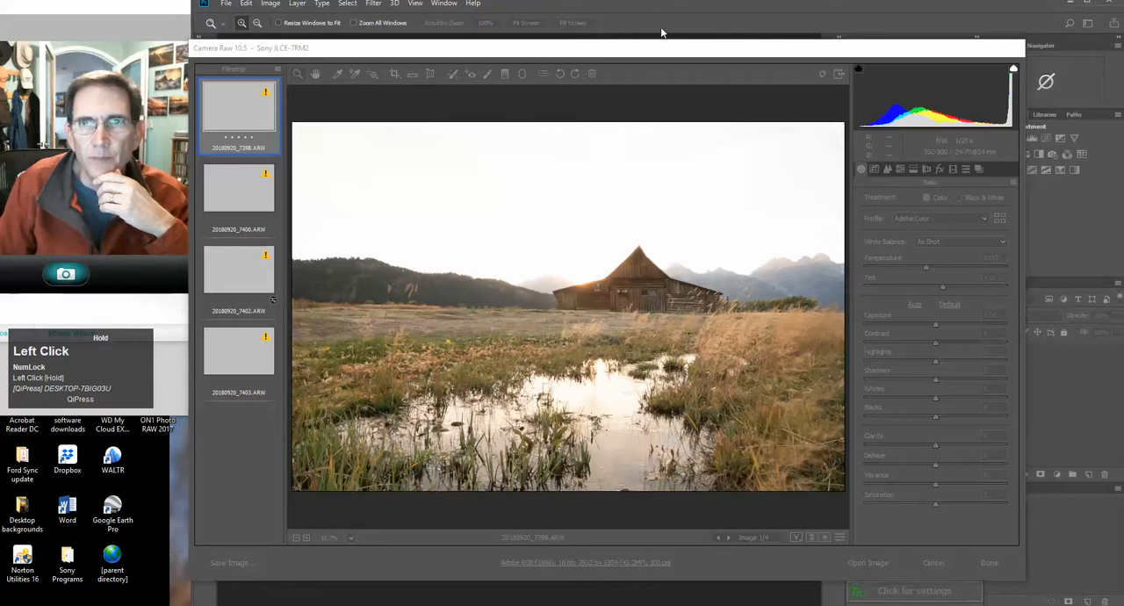
{"action": "left_click_drag", "start_coordinate": [647, 55], "coordinate": [677, 38]}
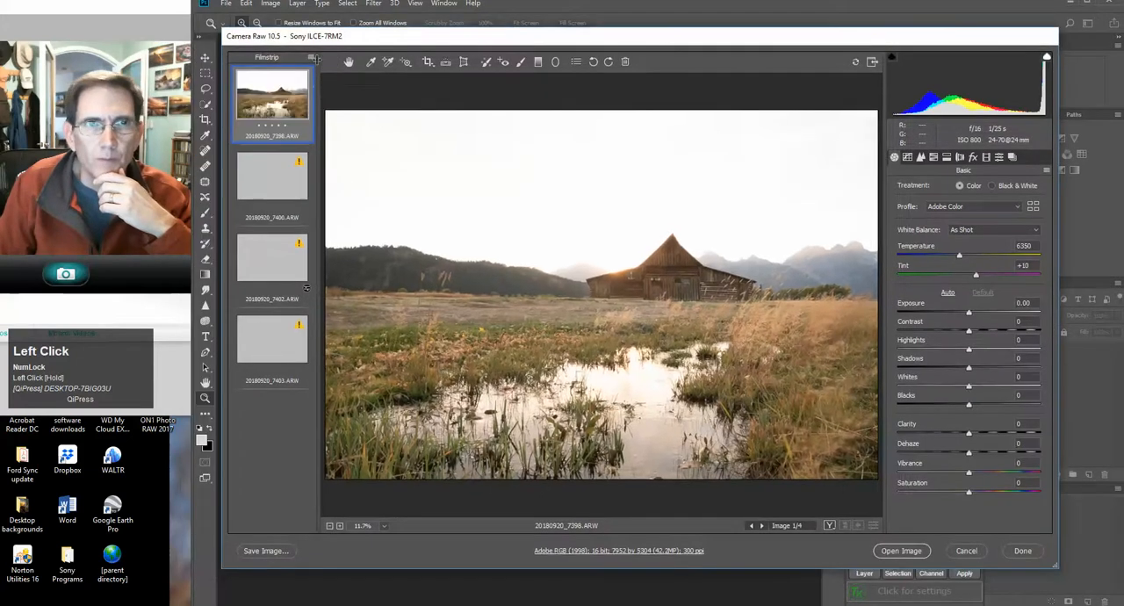
Preview the four bracketed exposures one after another at large size in Camera Raw
{"action": "left_click", "coordinate": [265, 332]}
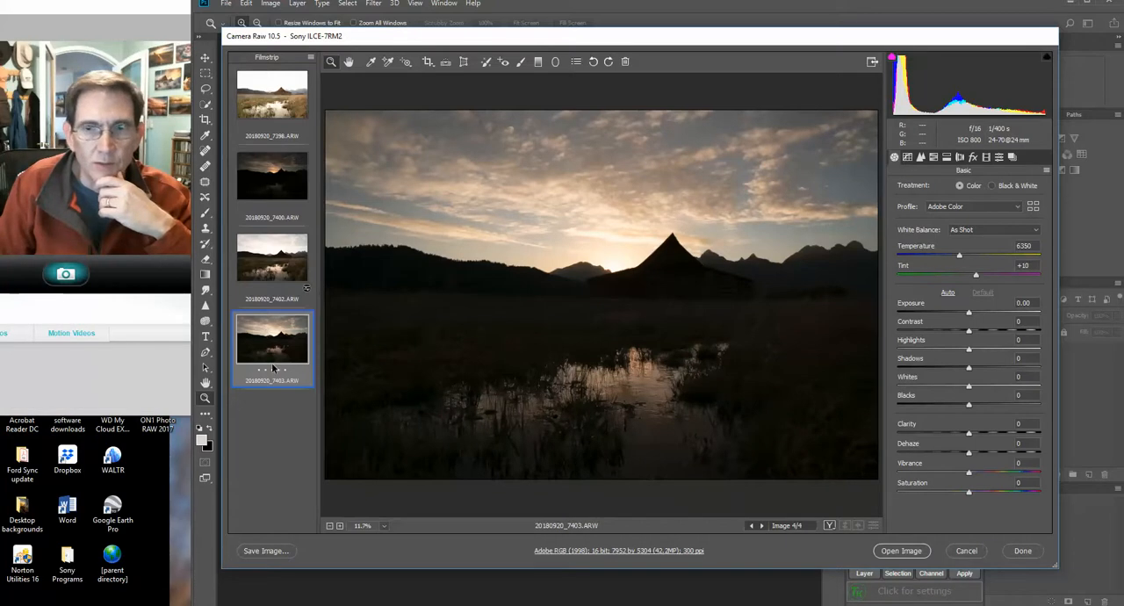
{"action": "left_click", "coordinate": [275, 277]}
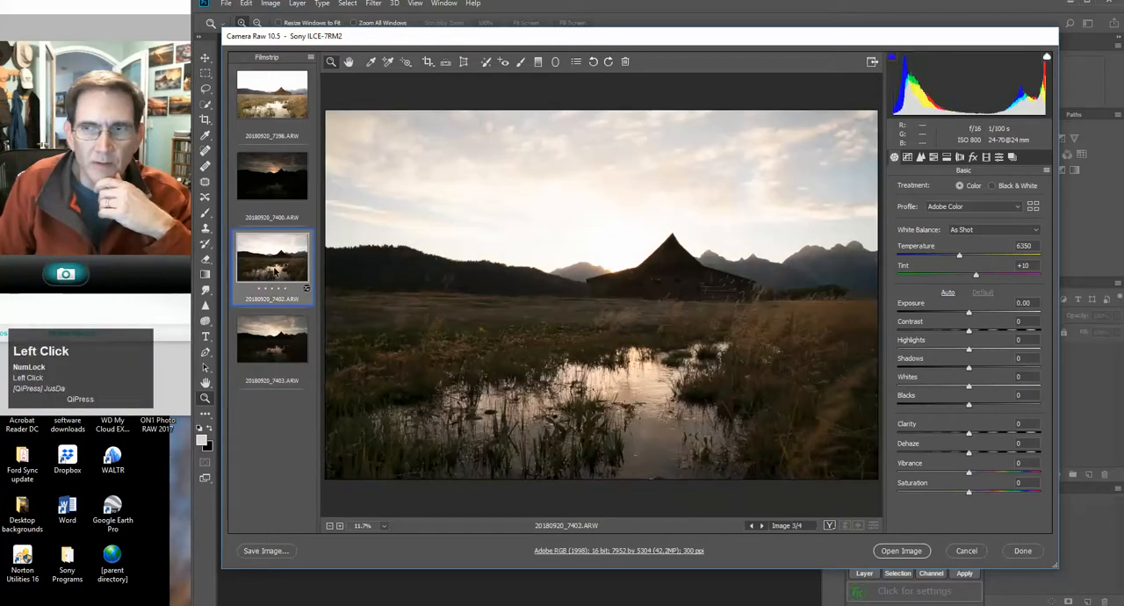
{"action": "left_click", "coordinate": [272, 114]}
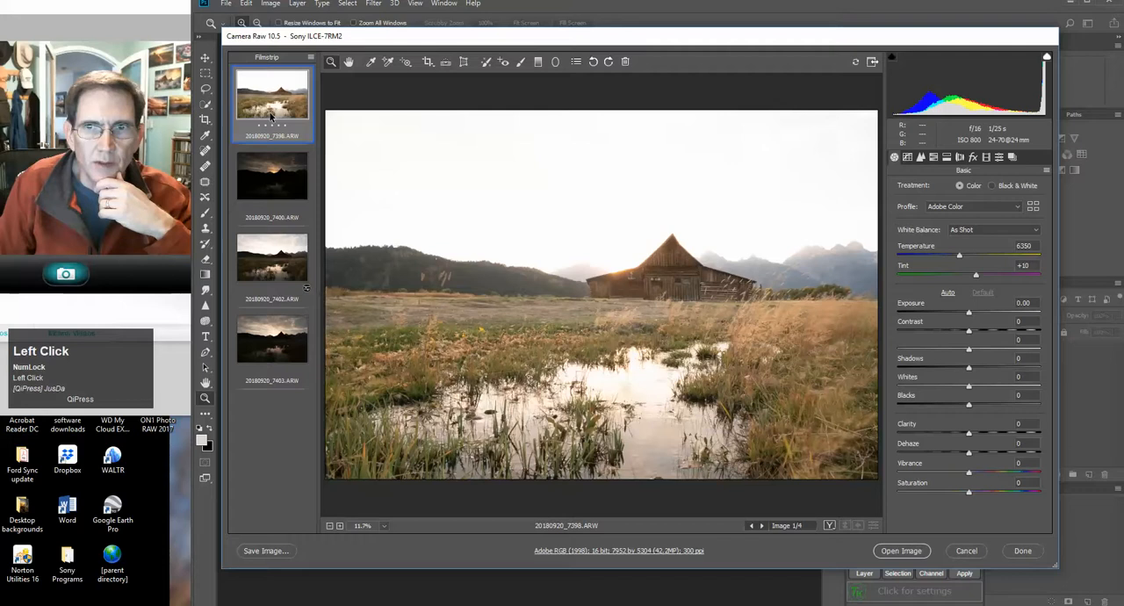
{"action": "left_click", "coordinate": [273, 180]}
{"action": "left_click", "coordinate": [273, 264]}
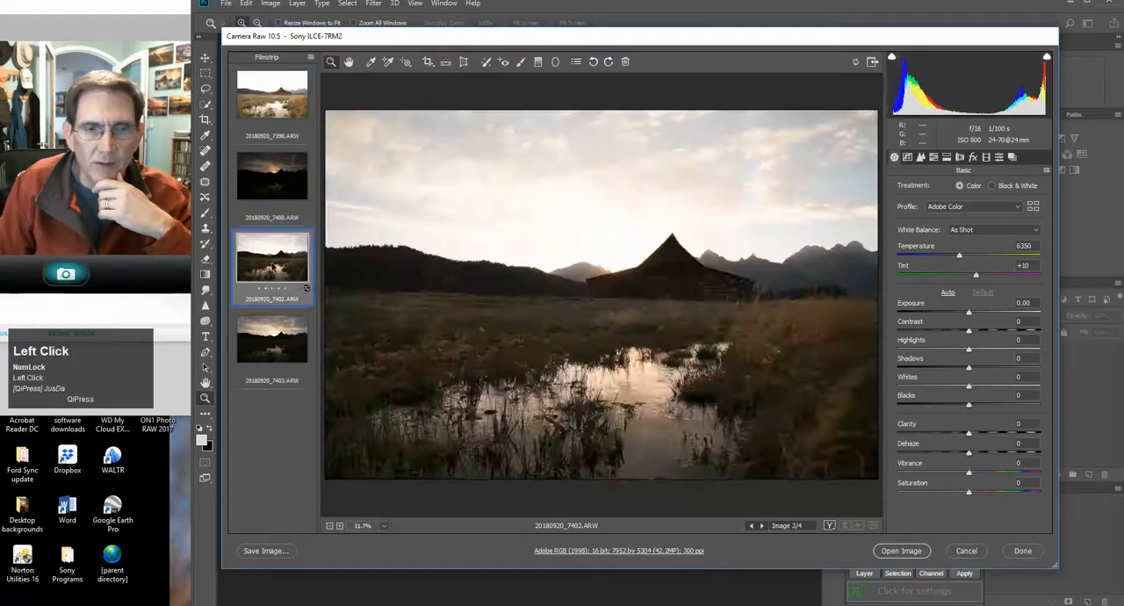
{"action": "left_click", "coordinate": [273, 338]}
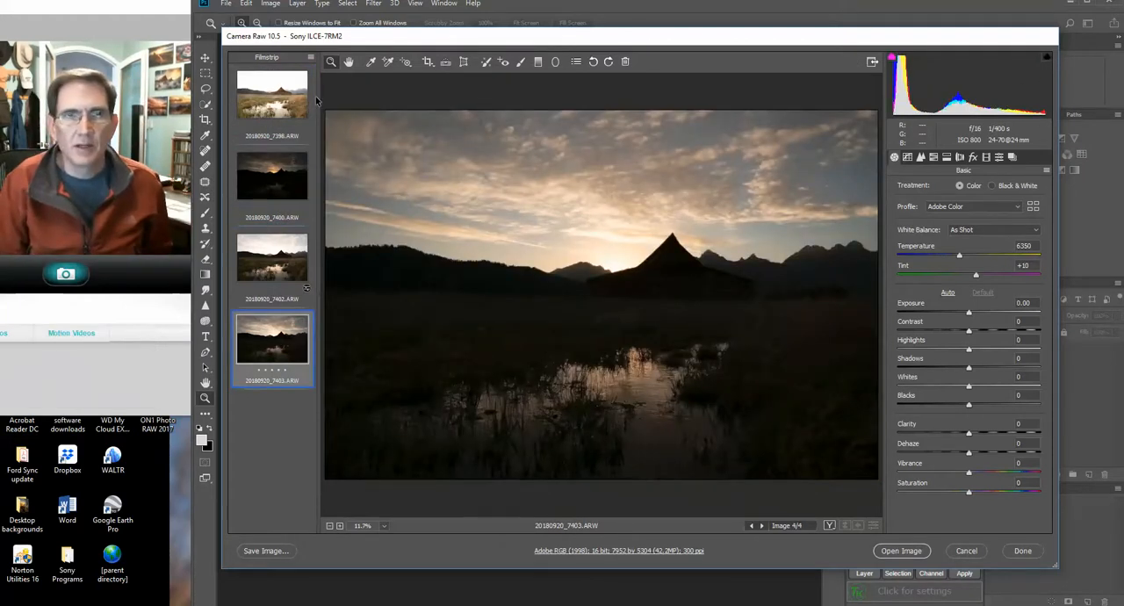
Select all four images in the filmstrip and enable Remove Chromatic Aberration in their lens corrections
{"action": "left_click", "coordinate": [310, 57]}
{"action": "left_click", "coordinate": [327, 67]}
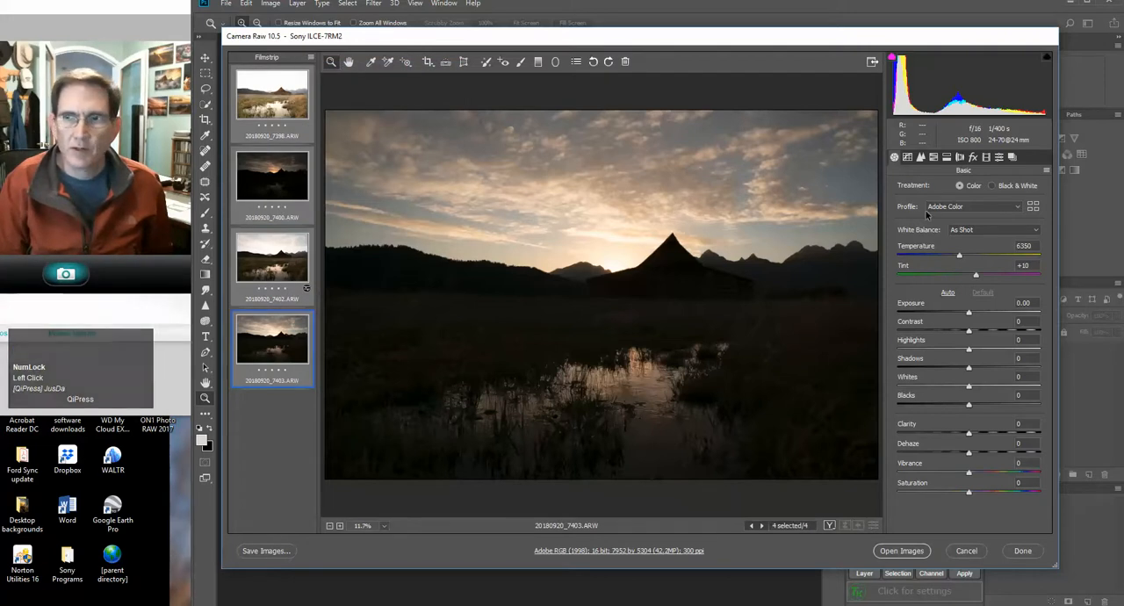
{"action": "left_click", "coordinate": [973, 158]}
{"action": "left_click", "coordinate": [960, 158]}
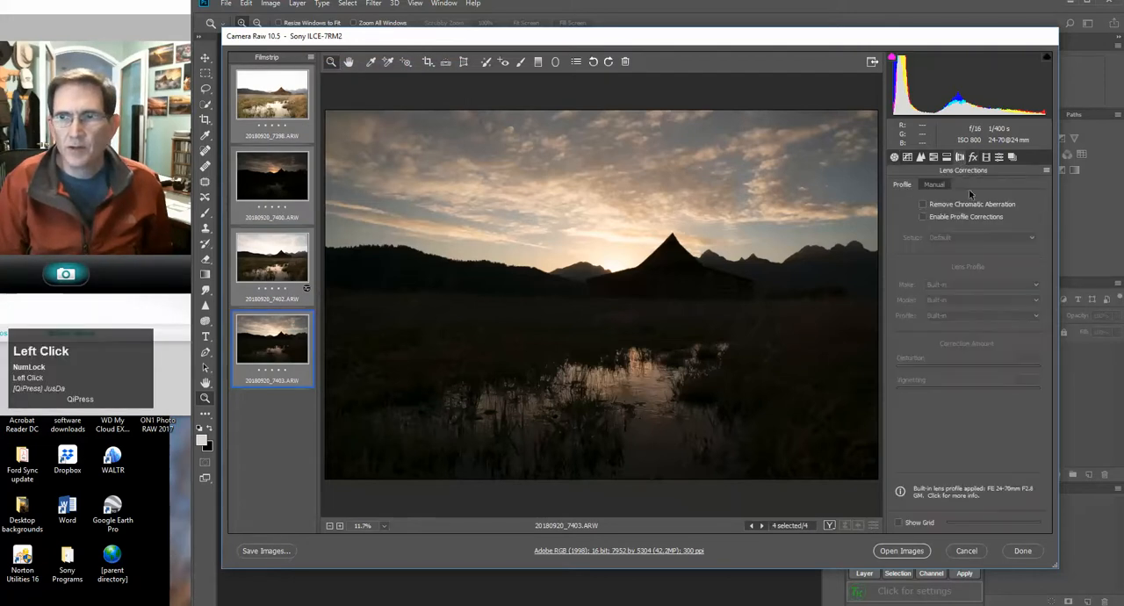
{"action": "left_click", "coordinate": [923, 205]}
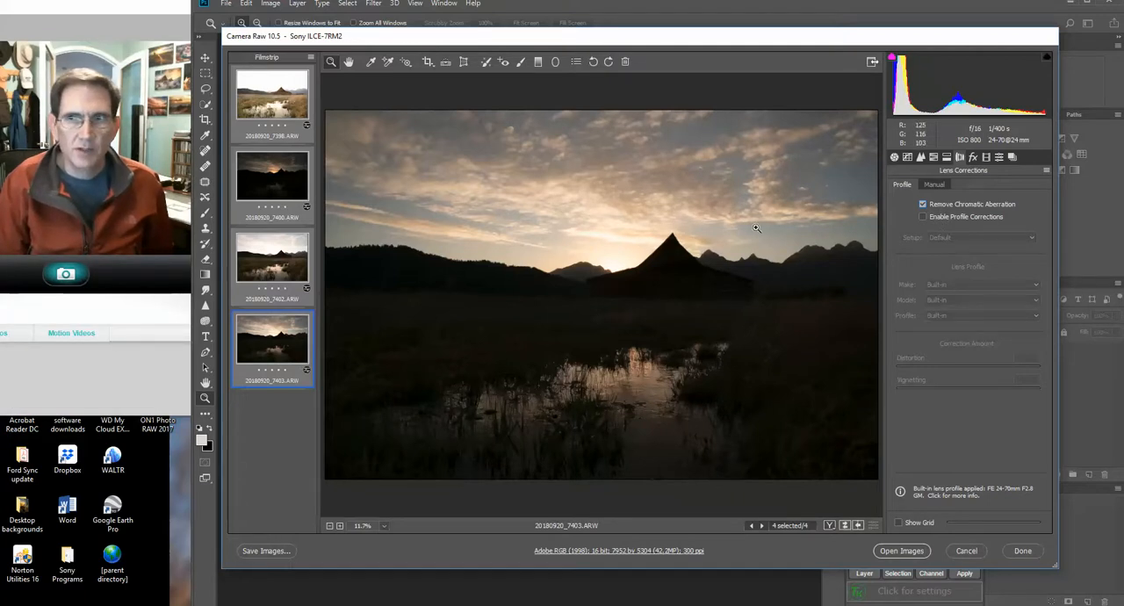
Choose Adobe Color as the basic profile for the four selected images
{"action": "left_click", "coordinate": [894, 156]}
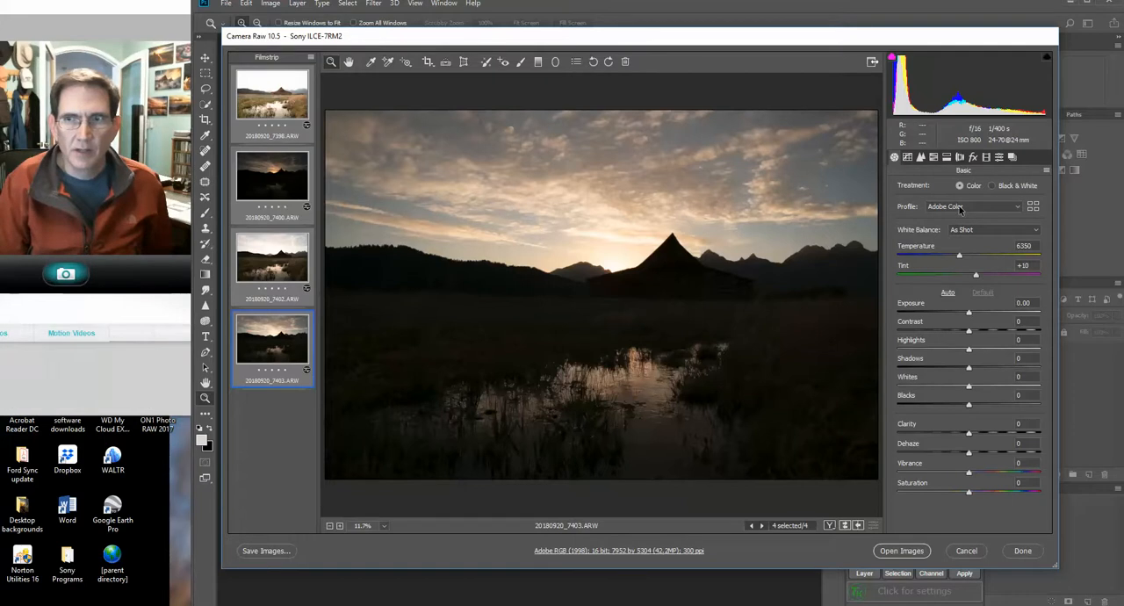
{"action": "left_click", "coordinate": [960, 208]}
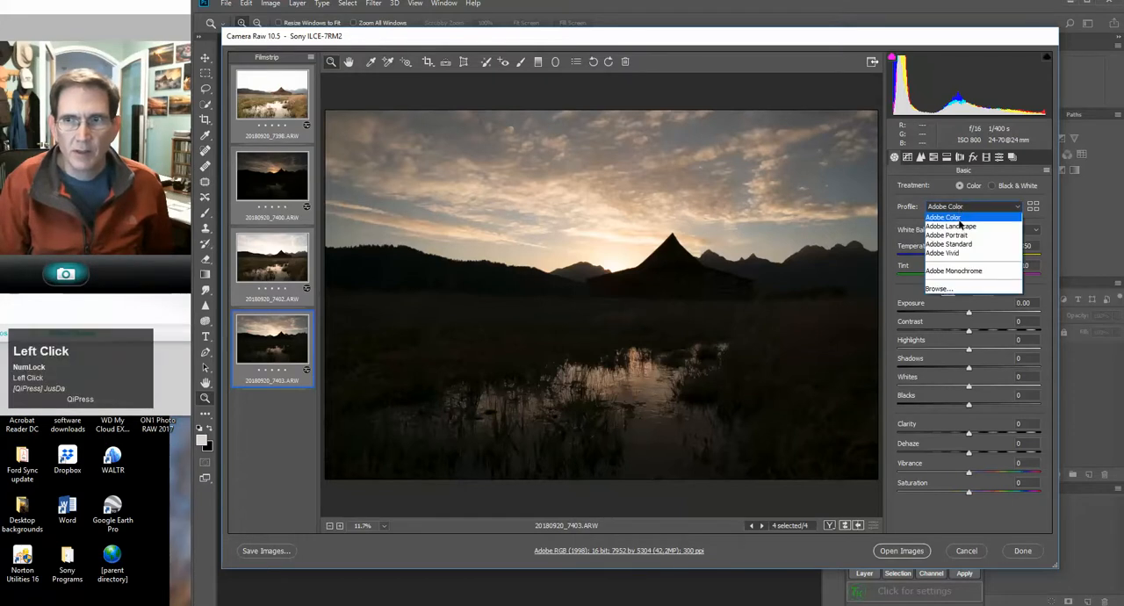
{"action": "left_click", "coordinate": [958, 211]}
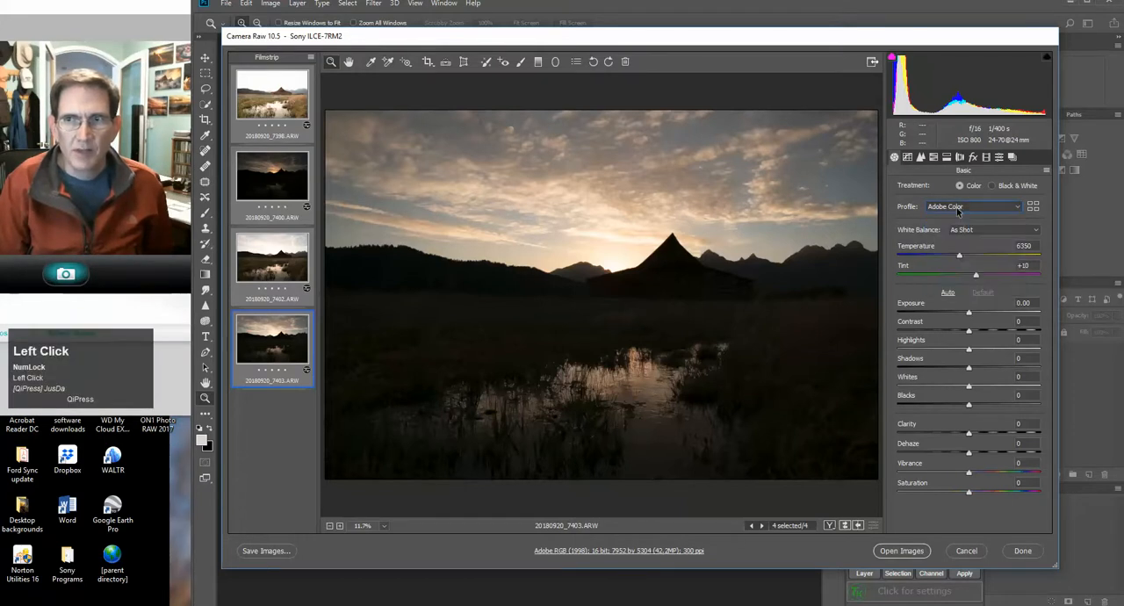
Merge the four selected exposures to HDR with alignment, auto tone and Low deghosting, saving the result as 20180920_7403-HDR.dng
{"action": "left_click", "coordinate": [312, 57]}
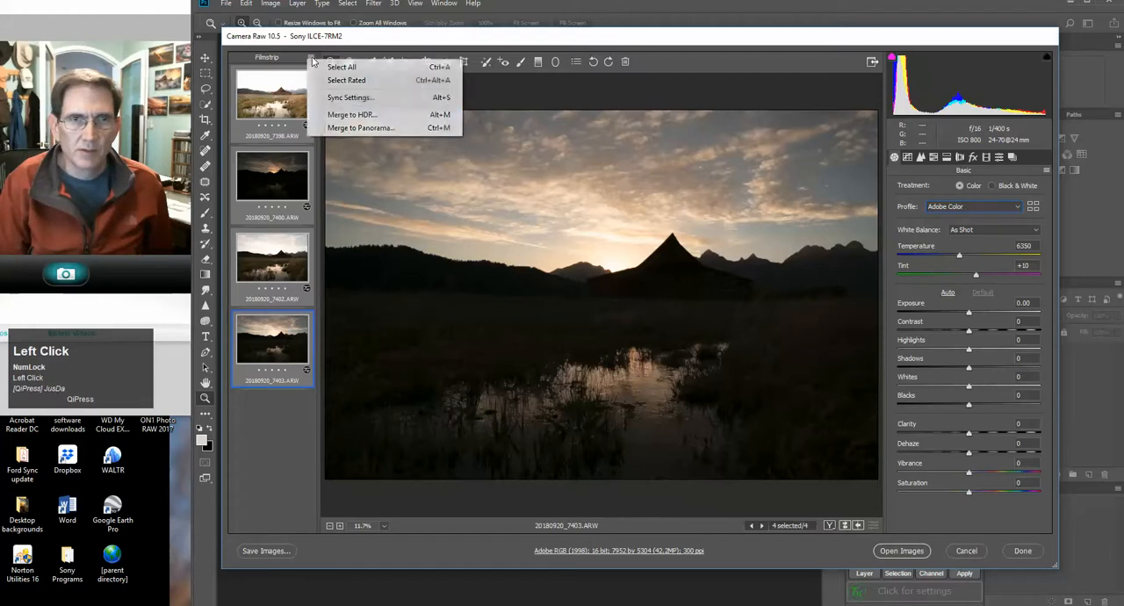
{"action": "left_click", "coordinate": [324, 115]}
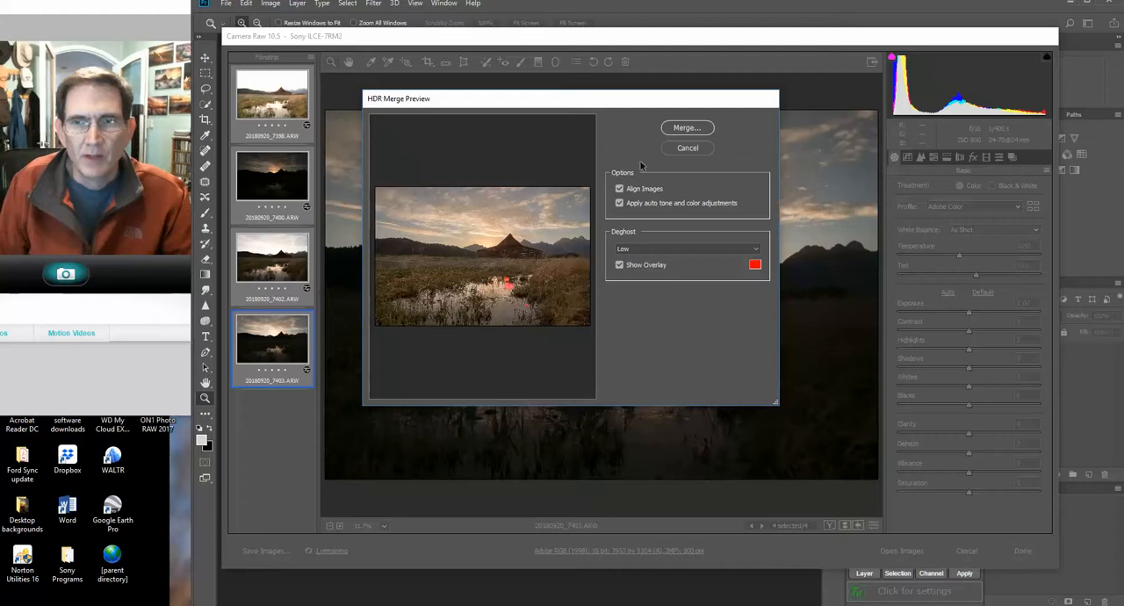
{"action": "left_click", "coordinate": [687, 127]}
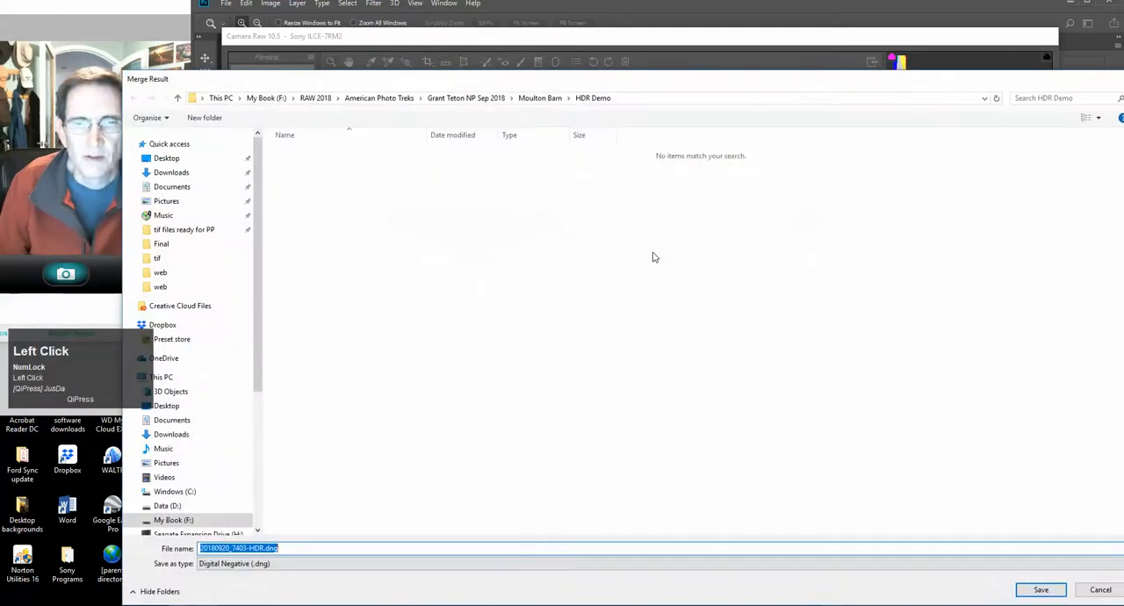
{"action": "left_click", "coordinate": [1041, 589]}
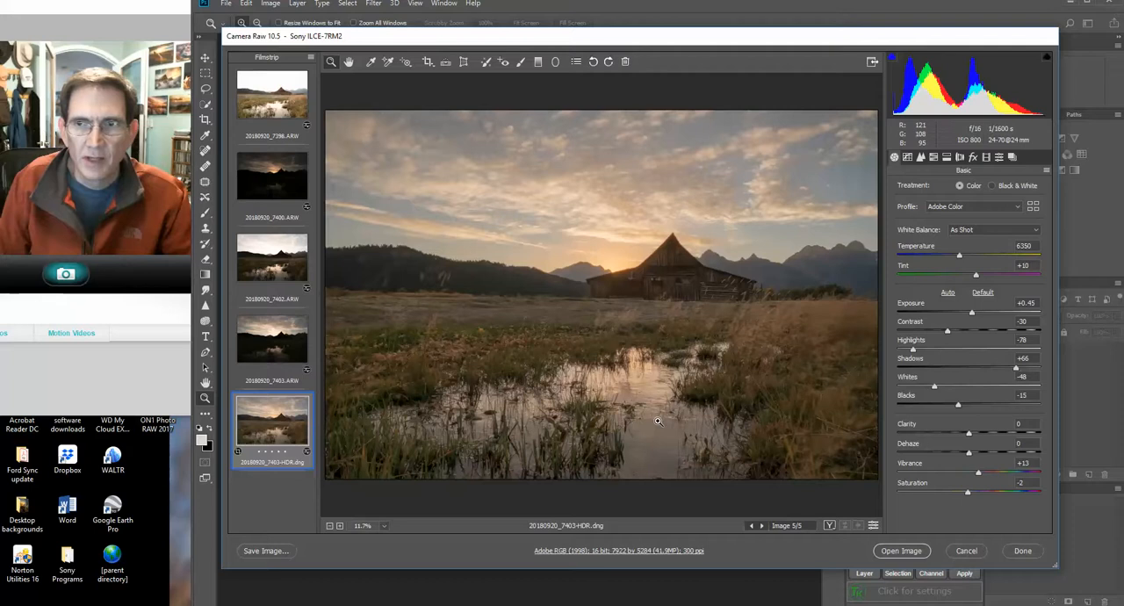
Apply the Adobe Landscape profile and Auto white balance to the merged HDR image, with Temperature adjusted to 5250
{"action": "left_click", "coordinate": [972, 205]}
{"action": "left_click", "coordinate": [973, 228]}
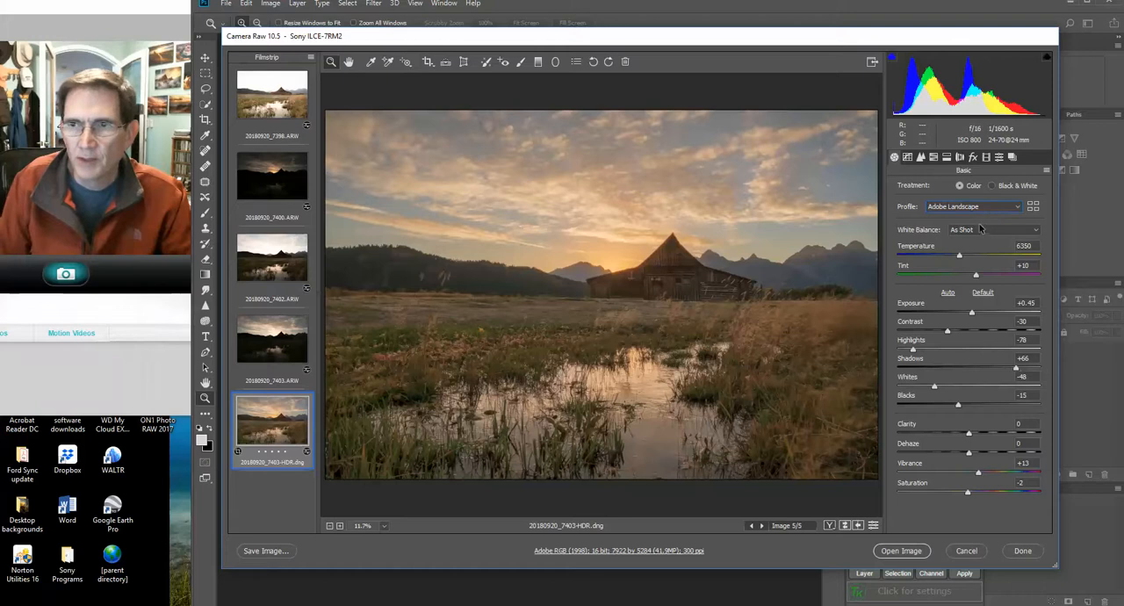
{"action": "left_click", "coordinate": [975, 231]}
{"action": "left_click", "coordinate": [969, 243]}
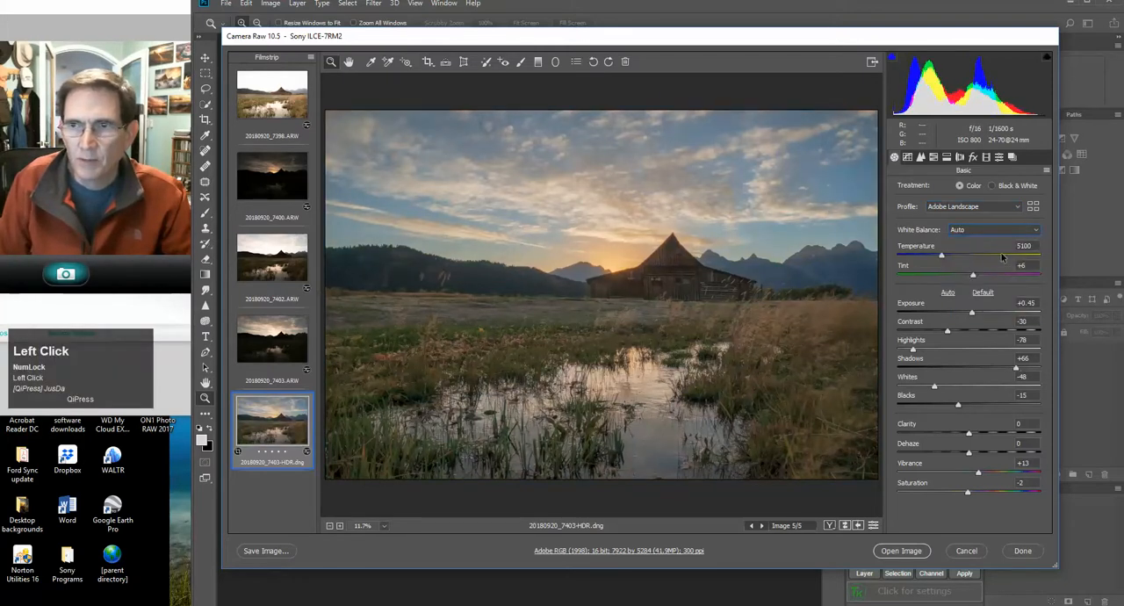
{"action": "left_click", "coordinate": [945, 257]}
{"action": "left_click_drag", "start_coordinate": [945, 256], "coordinate": [947, 257]}
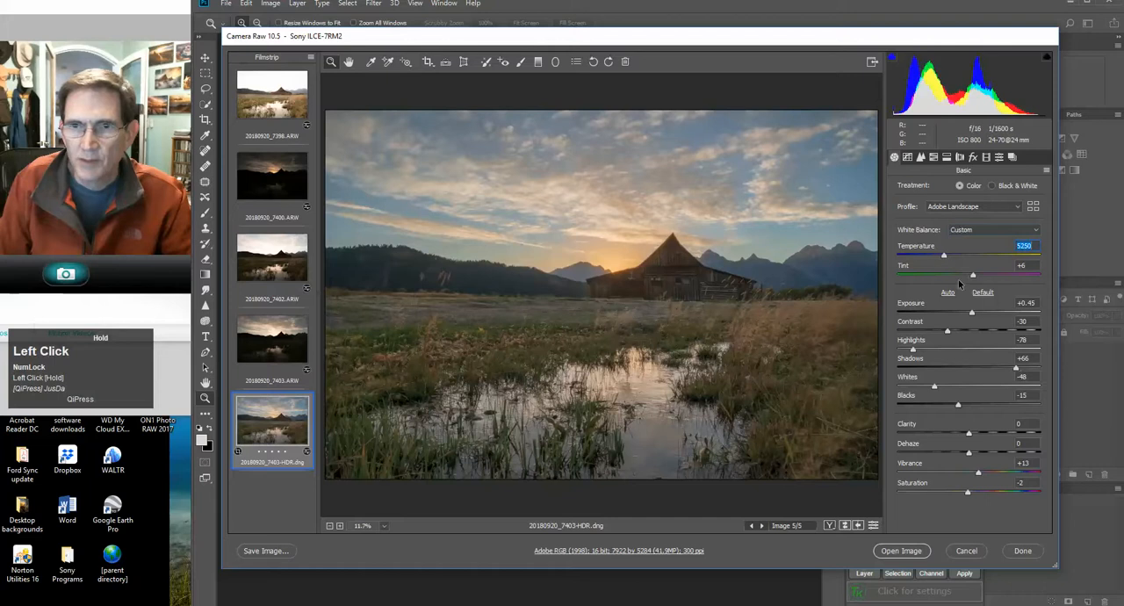
Fine-tune the HDR image's tones with Exposure +0.35, Contrast -23, Highlights -83, Whites -32 and Dehaze +5
{"action": "left_click_drag", "start_coordinate": [973, 314], "coordinate": [973, 314]}
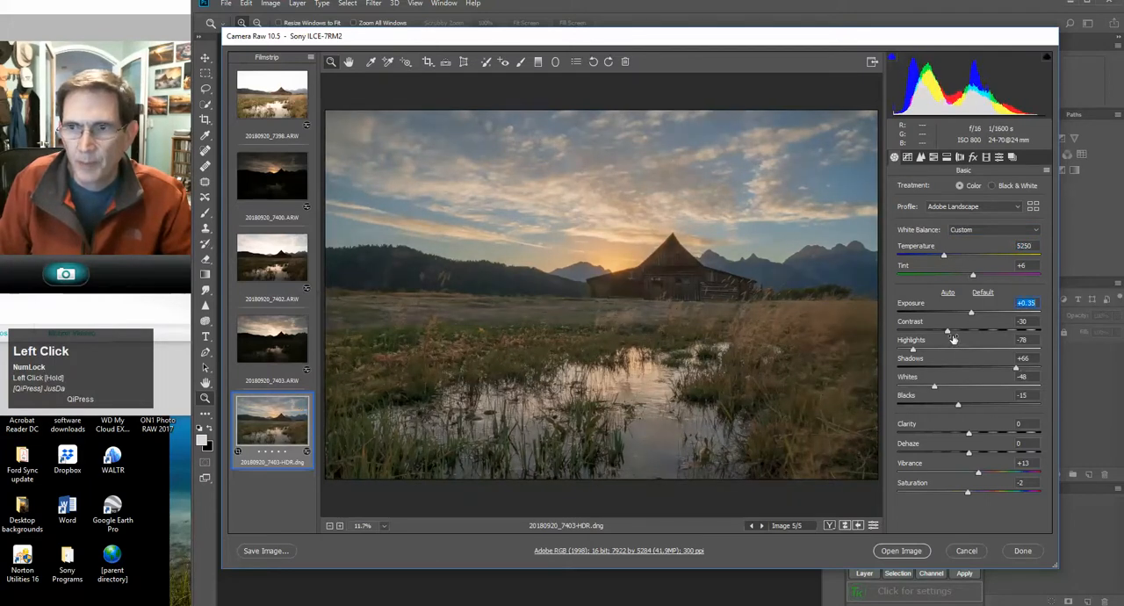
{"action": "left_click_drag", "start_coordinate": [949, 332], "coordinate": [909, 351]}
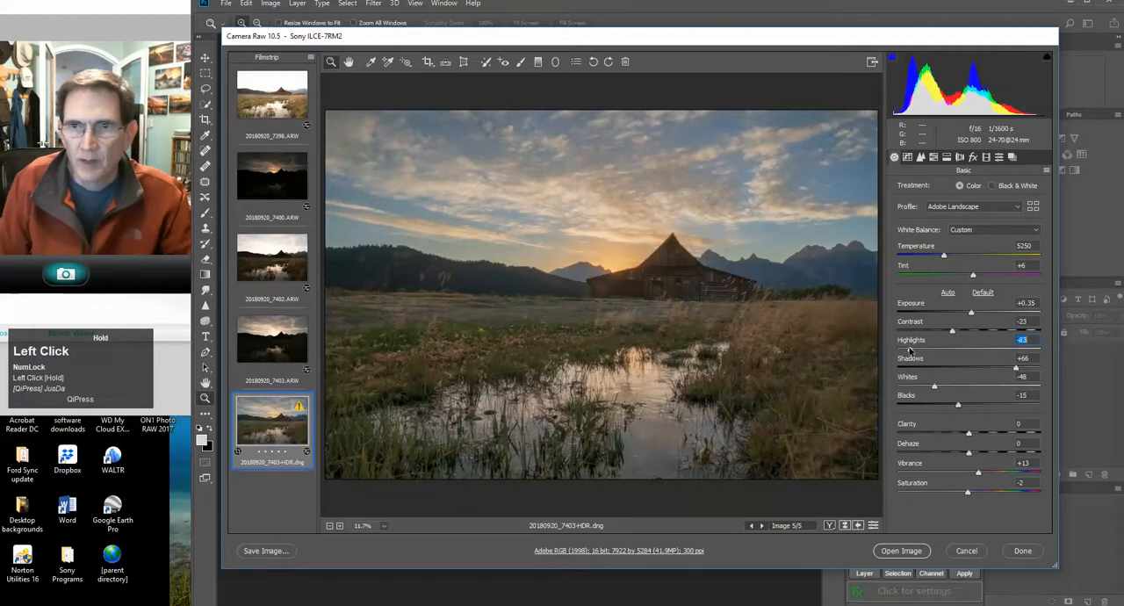
{"action": "left_click_drag", "start_coordinate": [940, 388], "coordinate": [946, 387]}
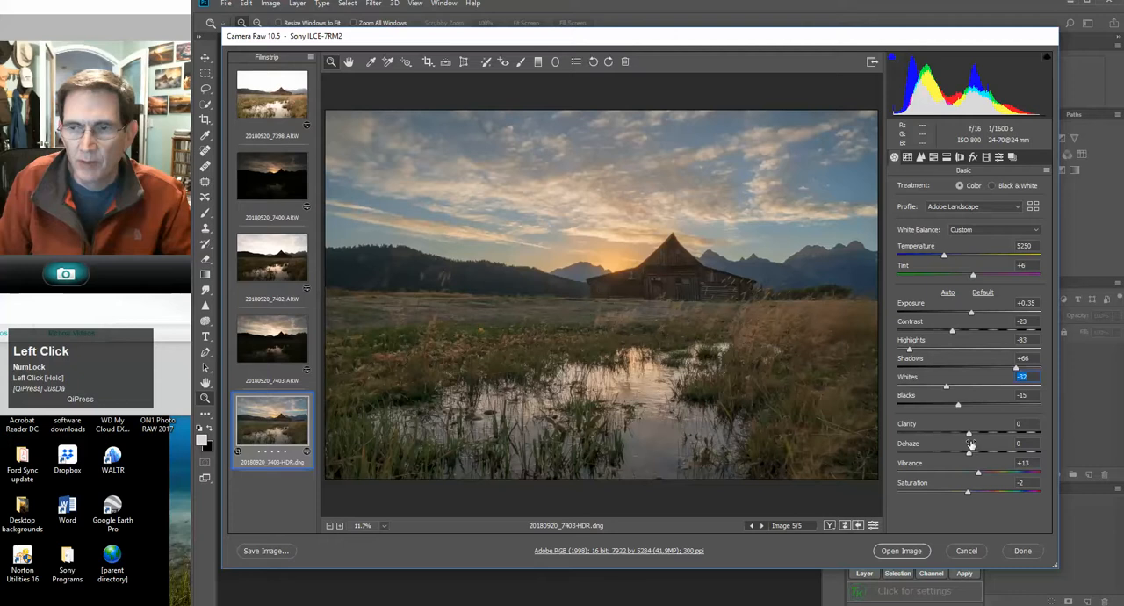
{"action": "left_click_drag", "start_coordinate": [970, 454], "coordinate": [972, 454]}
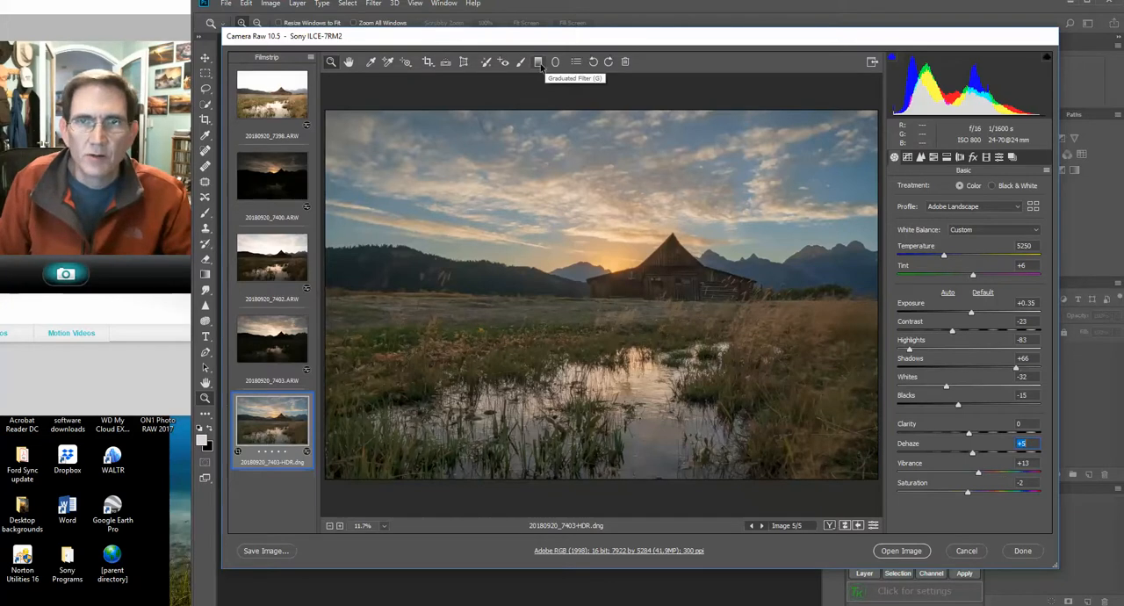
Draw a graduated filter down across the upper sky and tilt it slightly
{"action": "left_click", "coordinate": [539, 63]}
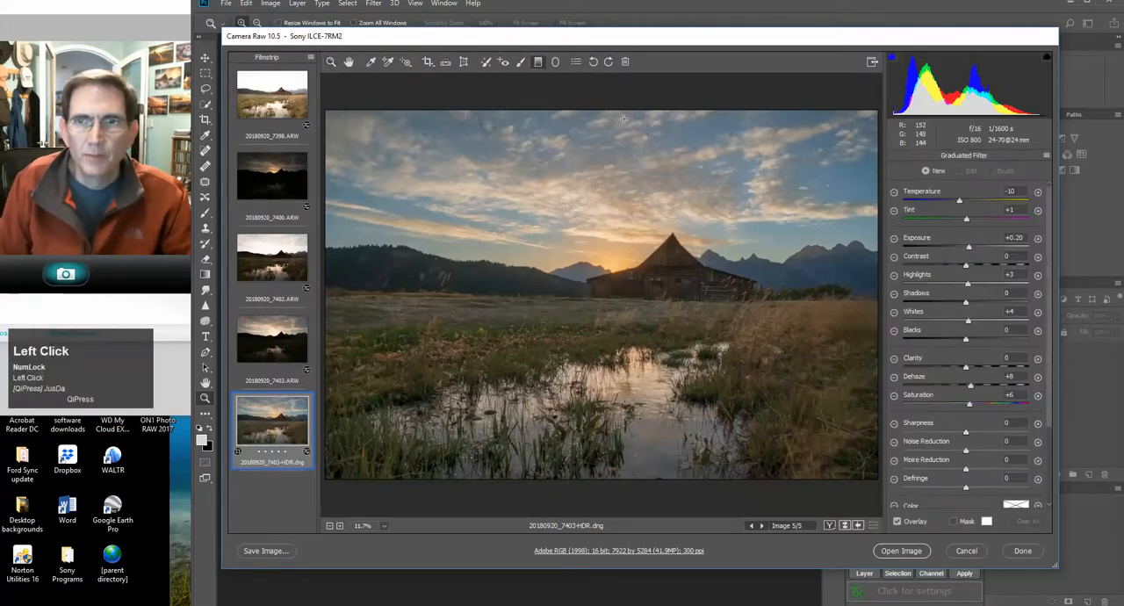
{"action": "left_click_drag", "start_coordinate": [630, 129], "coordinate": [630, 197]}
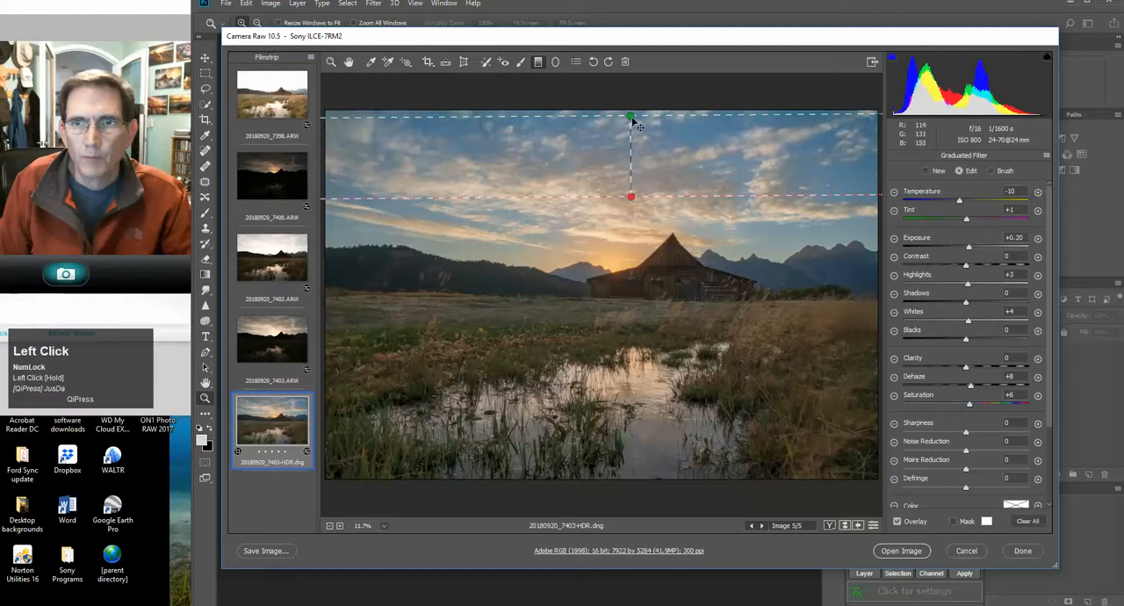
{"action": "mouse_move", "coordinate": [632, 132]}
{"action": "left_mouse_down"}
{"action": "mouse_move", "coordinate": [632, 250]}
{"action": "mouse_move", "coordinate": [637, 137]}
{"action": "left_mouse_up"}
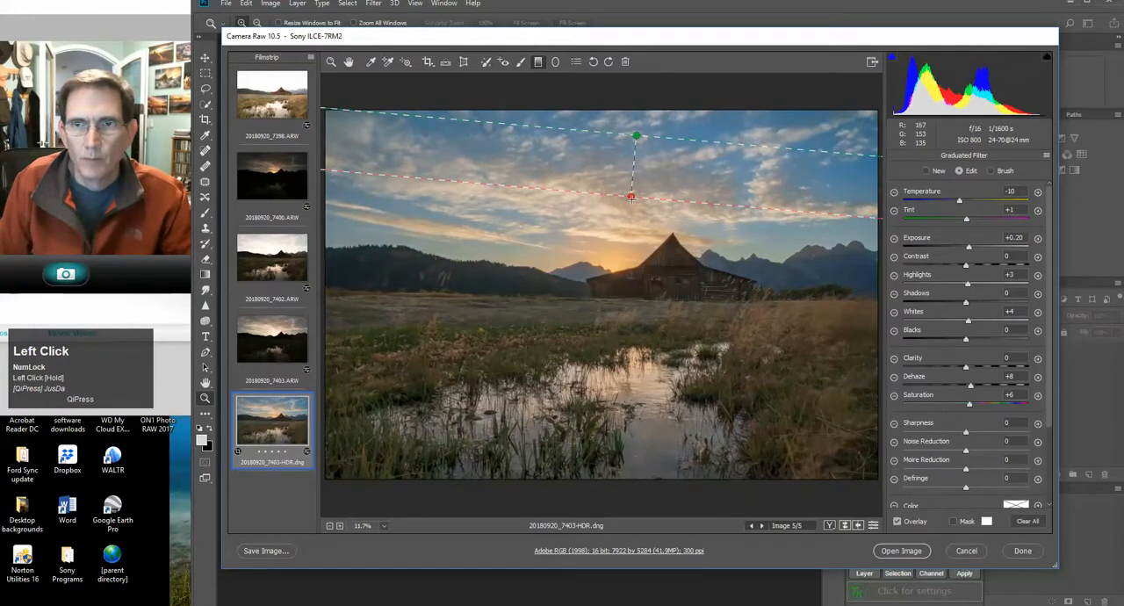
{"action": "left_click_drag", "start_coordinate": [631, 196], "coordinate": [633, 170]}
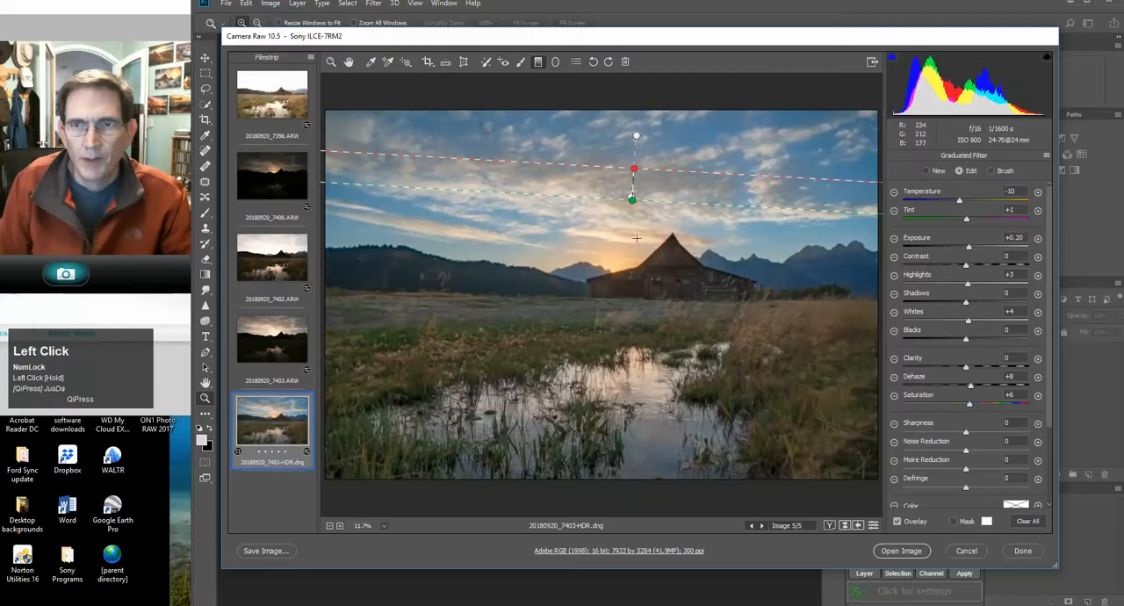
{"action": "right_click", "coordinate": [634, 172]}
{"action": "left_click", "coordinate": [661, 166]}
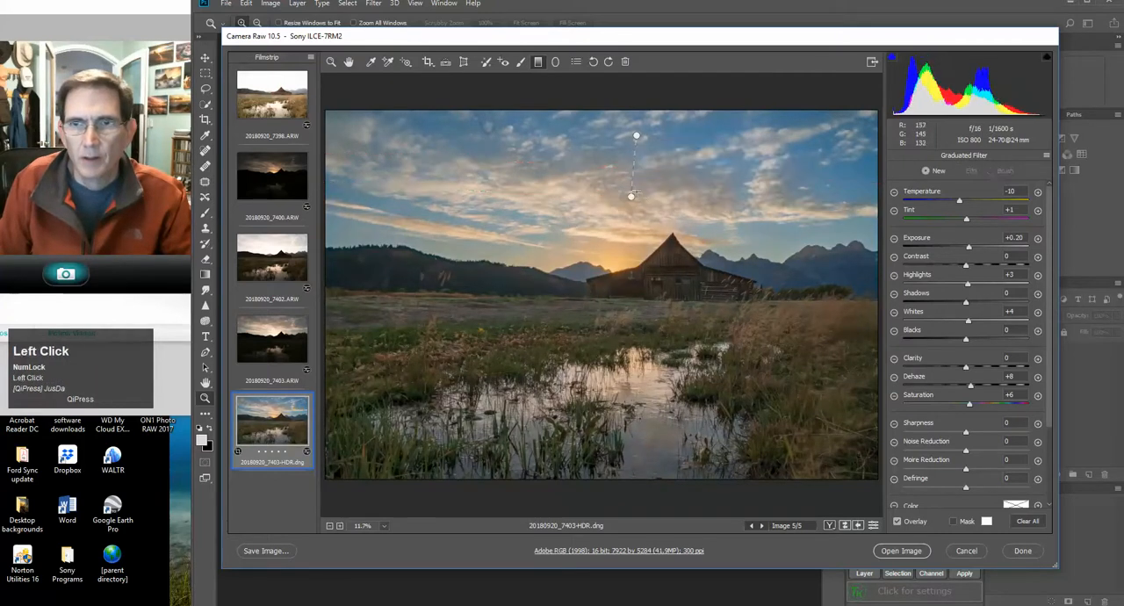
Stretch the sky gradient from mid-sky down to the barn and set its Temperature to +4 and Exposure to +0.10
{"action": "right_click", "coordinate": [633, 199]}
{"action": "left_click_drag", "start_coordinate": [633, 198], "coordinate": [633, 271]}
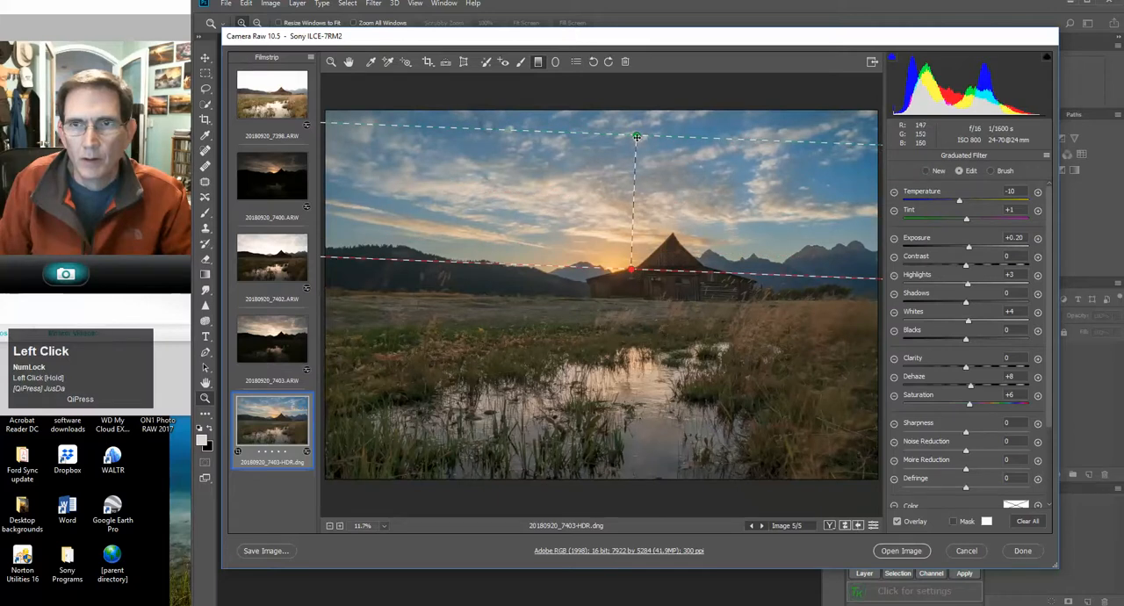
{"action": "left_click_drag", "start_coordinate": [638, 140], "coordinate": [637, 174]}
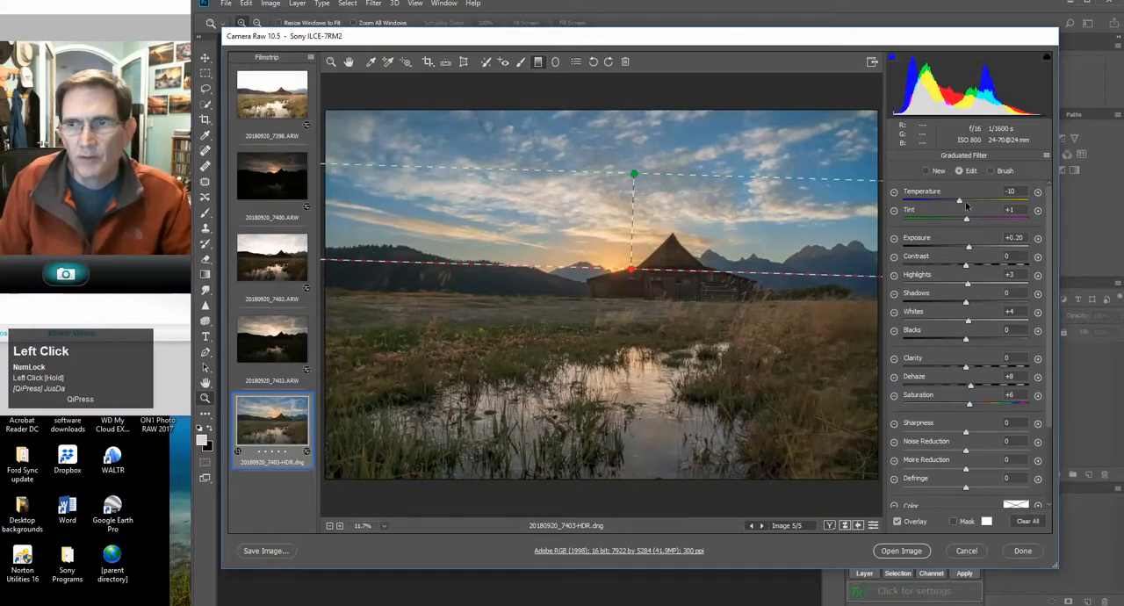
{"action": "left_click_drag", "start_coordinate": [962, 203], "coordinate": [969, 208]}
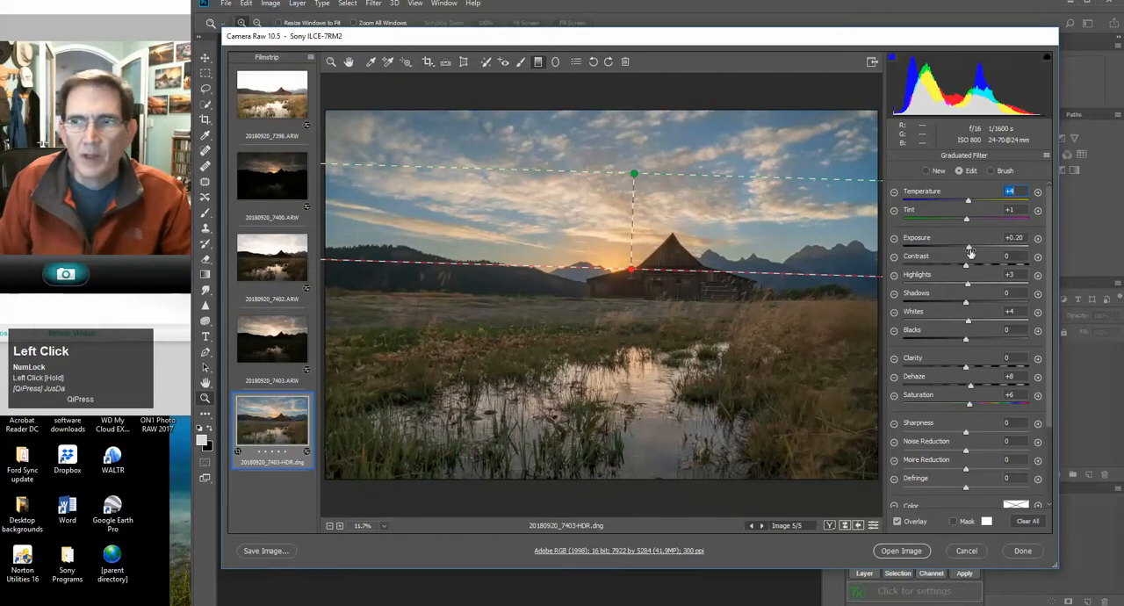
{"action": "left_click_drag", "start_coordinate": [969, 254], "coordinate": [966, 249]}
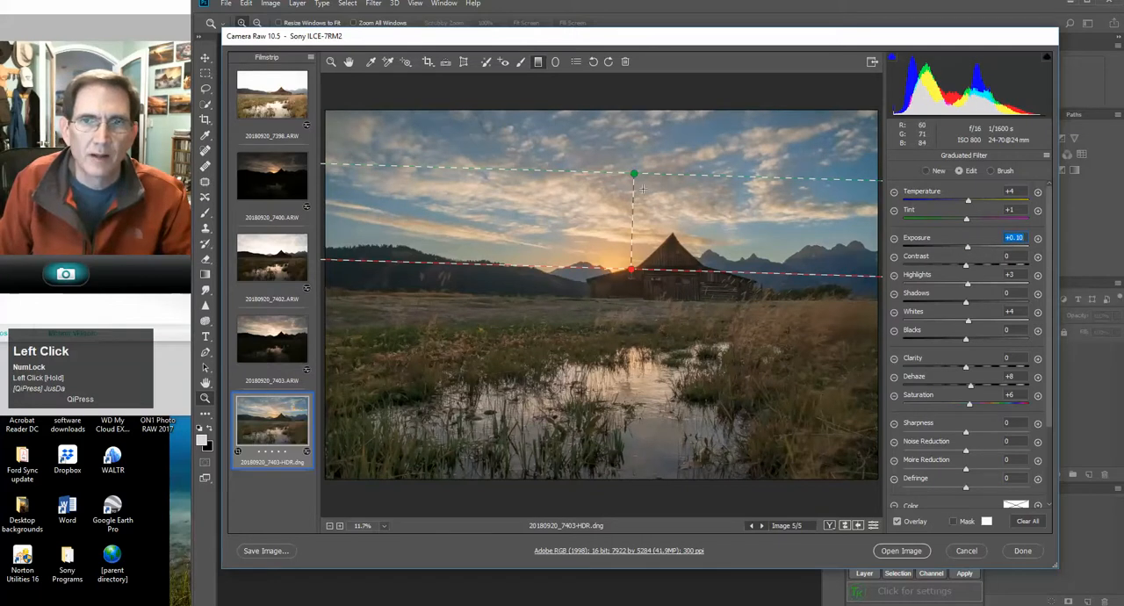
{"action": "left_click_drag", "start_coordinate": [634, 174], "coordinate": [635, 174]}
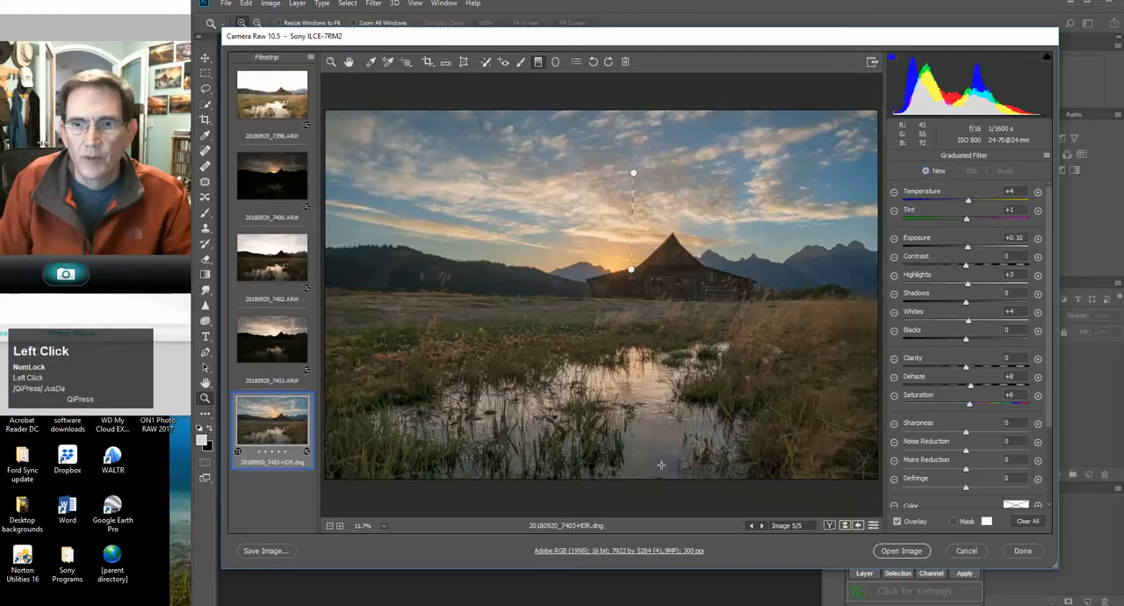
Add a graduated filter rising from the foreground water to the meadow, with Exposure -0.10, Clarity +5 and Dehaze +14
{"action": "left_click_drag", "start_coordinate": [615, 468], "coordinate": [616, 340]}
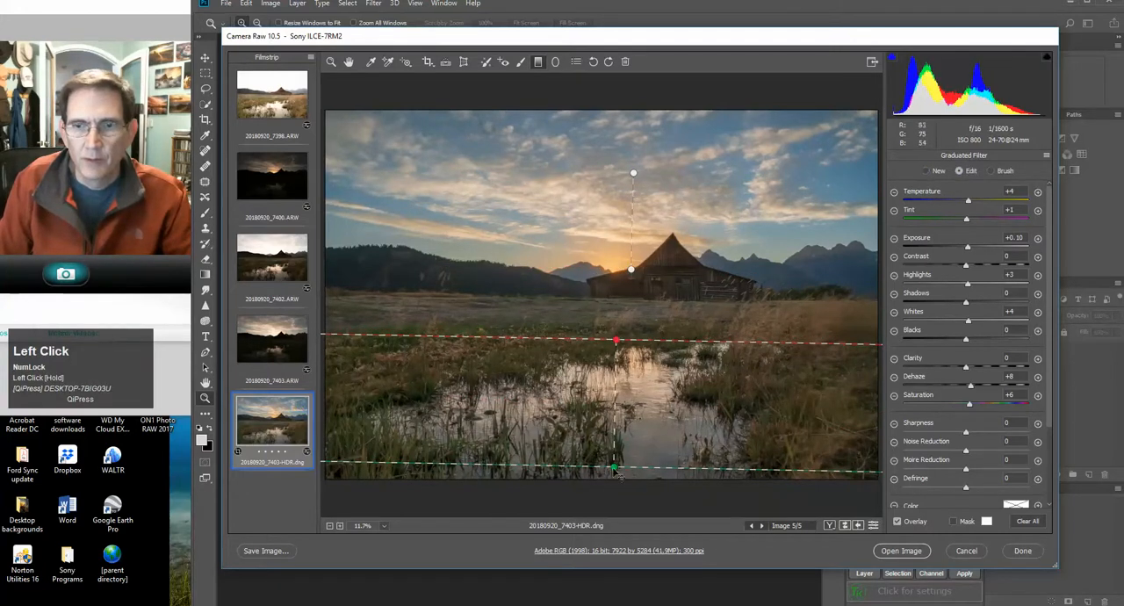
{"action": "left_click_drag", "start_coordinate": [620, 472], "coordinate": [618, 426]}
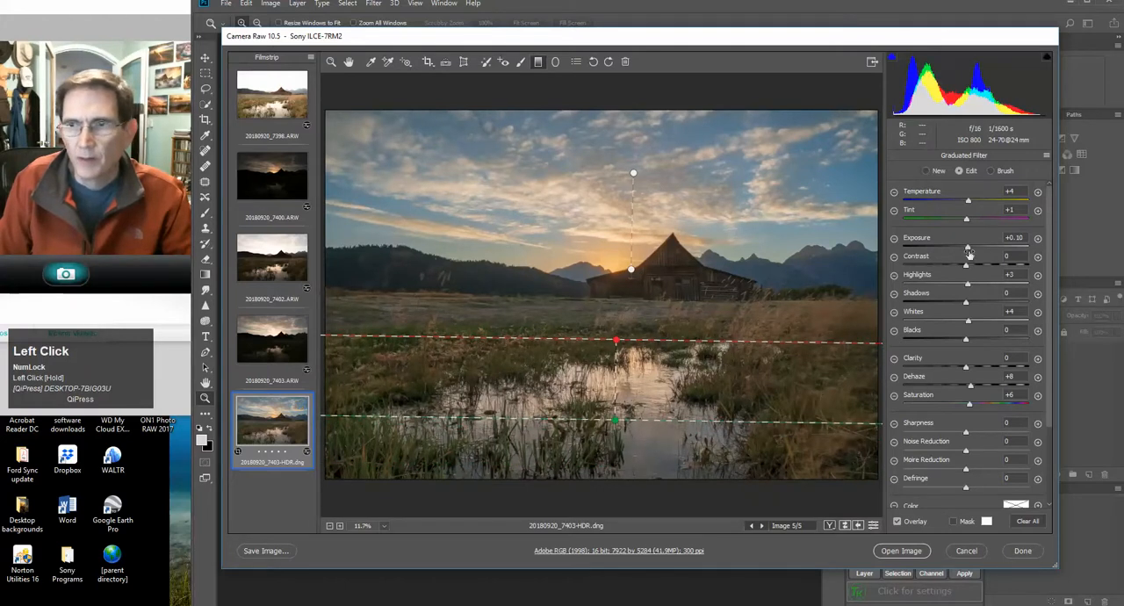
{"action": "left_click_drag", "start_coordinate": [967, 247], "coordinate": [963, 251]}
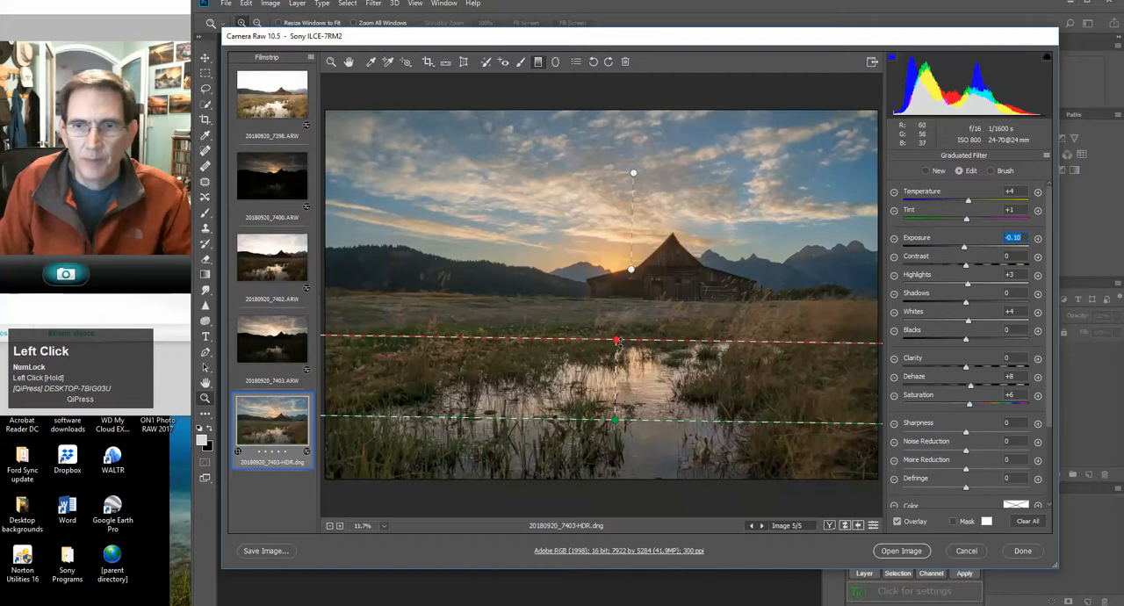
{"action": "left_click", "coordinate": [967, 377]}
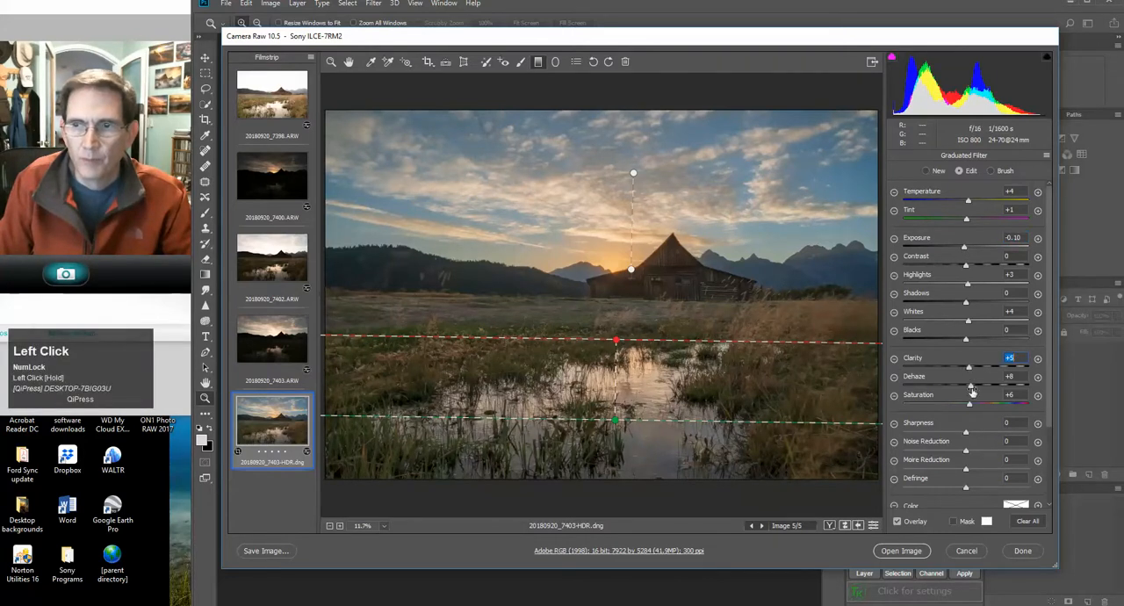
{"action": "left_click_drag", "start_coordinate": [971, 389], "coordinate": [975, 389]}
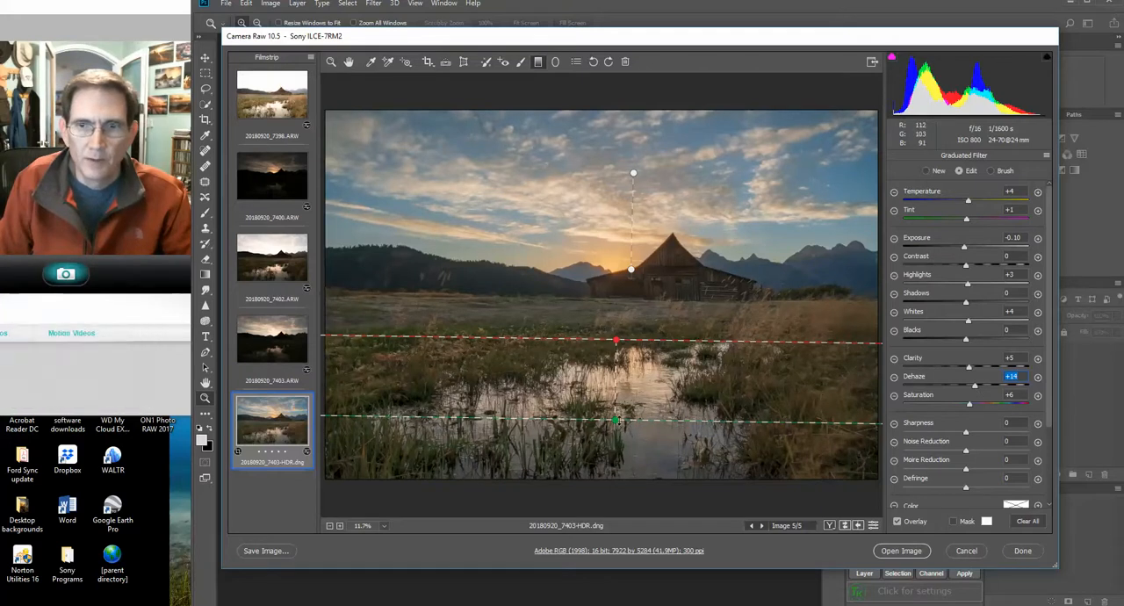
{"action": "left_click_drag", "start_coordinate": [617, 422], "coordinate": [618, 427]}
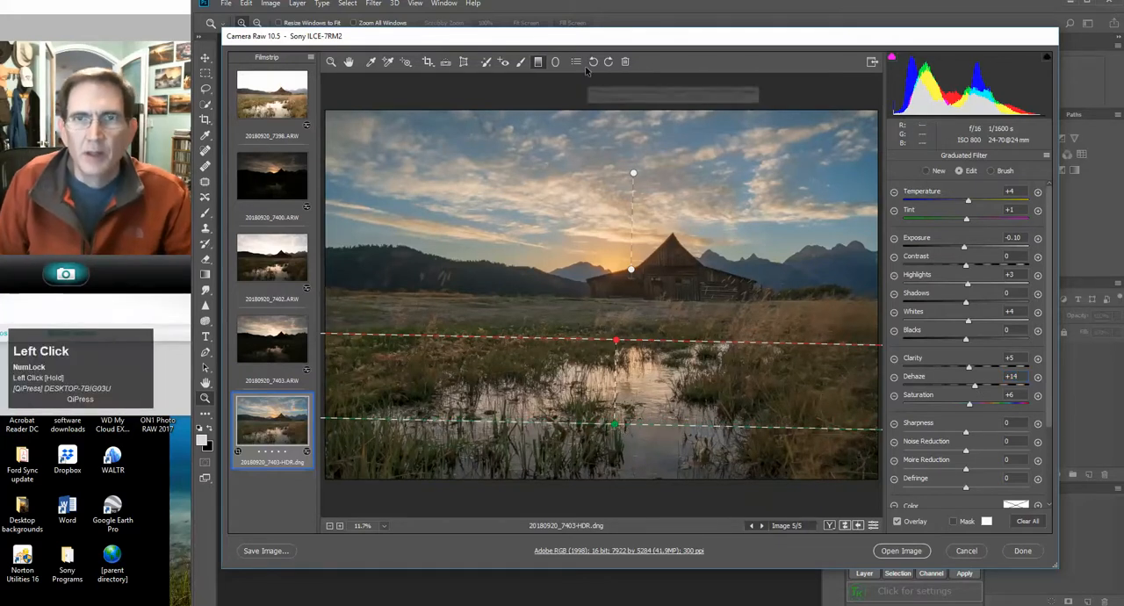
Switch to the Adjustment Brush, reset its local correction settings and reduce the brush size
{"action": "left_click", "coordinate": [522, 62]}
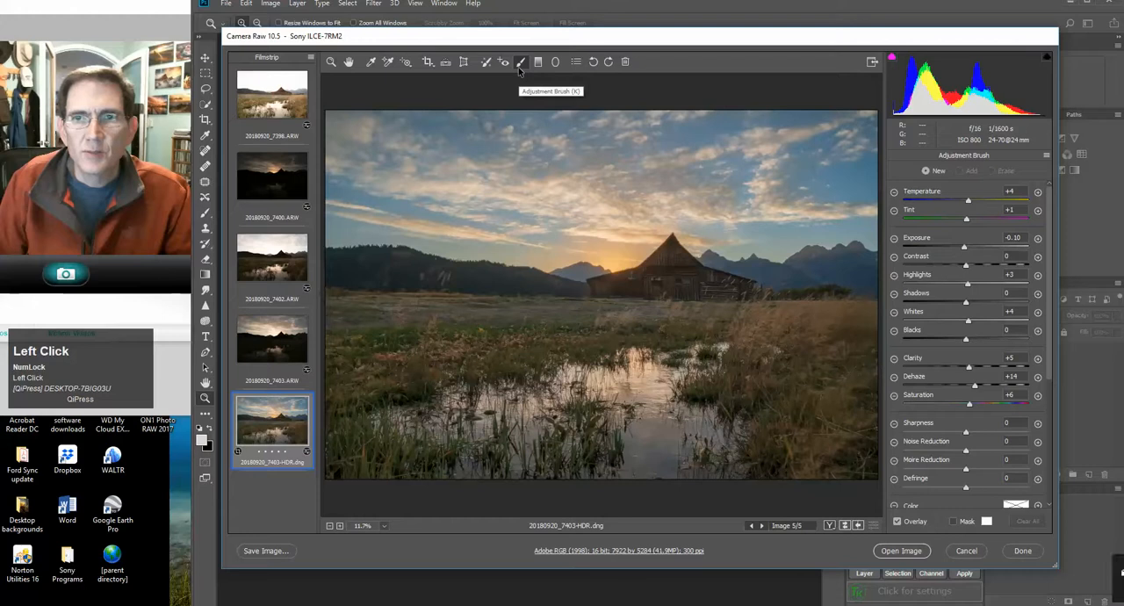
{"action": "left_click", "coordinate": [1046, 155]}
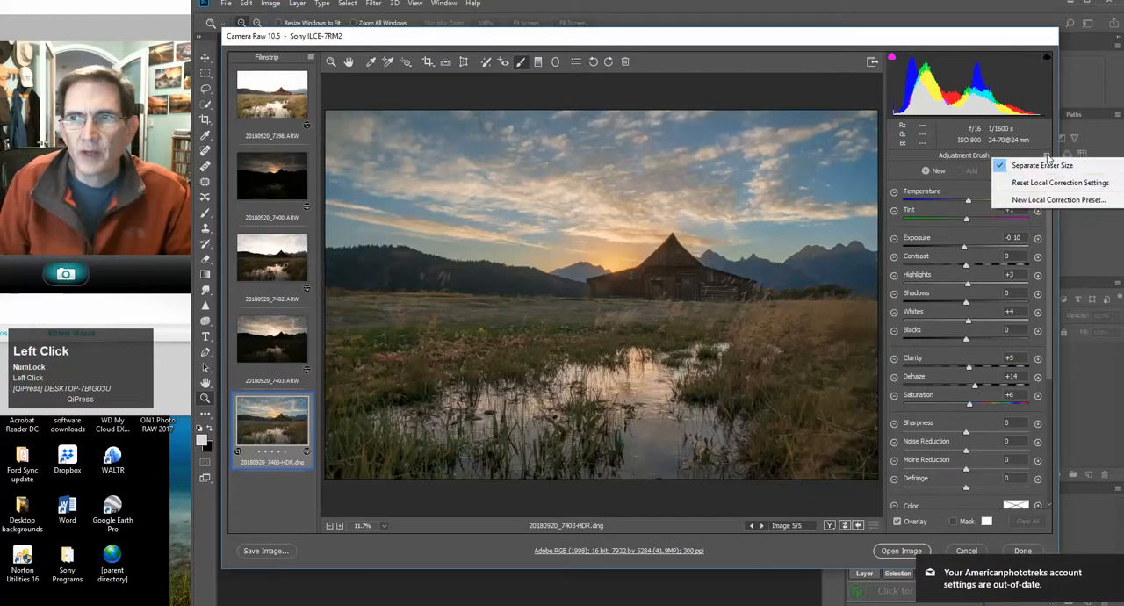
{"action": "left_click", "coordinate": [1058, 182]}
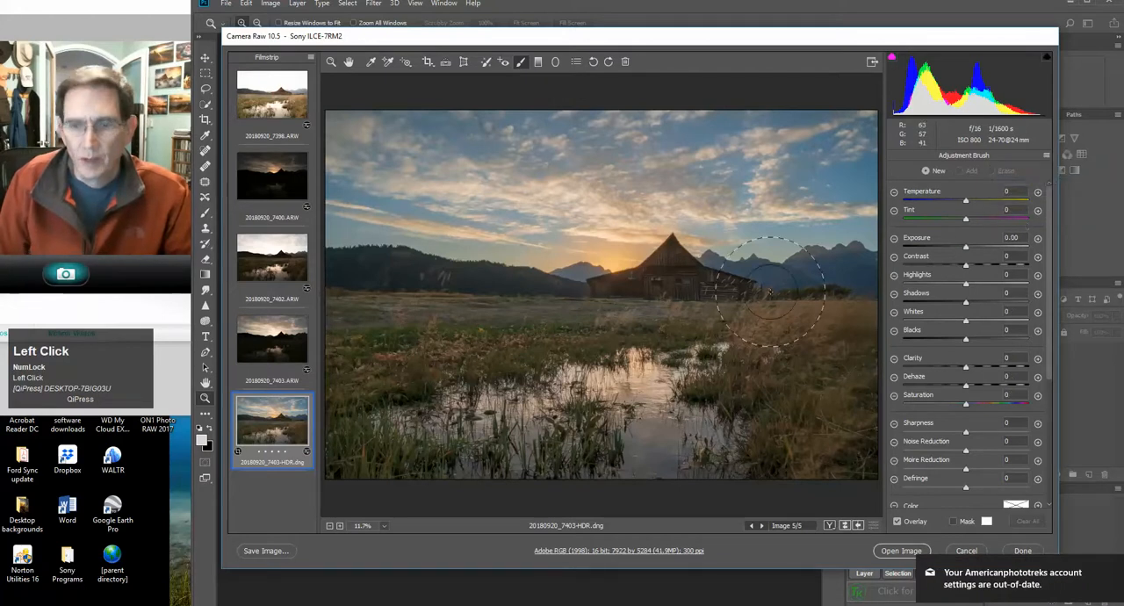
{"action": "key", "text": "bracketleft"}
{"action": "key", "text": "bracketleft"}
{"action": "key", "text": "bracketleft"}
{"action": "key", "text": "bracketleft"}
{"action": "key", "text": "bracketleft"}
{"action": "key", "text": "bracketleft"}
{"action": "key", "text": "bracketleft"}
{"action": "key", "text": "bracketleft"}
{"action": "key", "text": "bracketleft"}
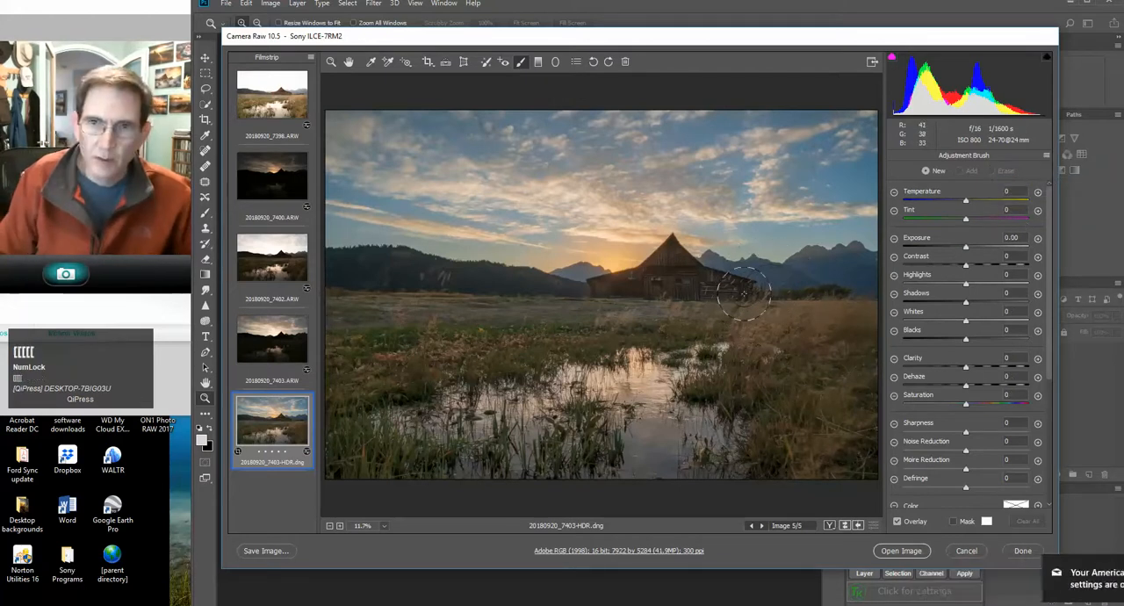
Brush a trial stroke along the barn's base, set the brush's Exposure to +0.45, and clear the stroke
{"action": "mouse_move", "coordinate": [742, 290]}
{"action": "left_mouse_down"}
{"action": "mouse_move", "coordinate": [672, 251]}
{"action": "mouse_move", "coordinate": [726, 287]}
{"action": "mouse_move", "coordinate": [625, 297]}
{"action": "mouse_move", "coordinate": [605, 288]}
{"action": "mouse_move", "coordinate": [654, 273]}
{"action": "mouse_move", "coordinate": [669, 249]}
{"action": "mouse_move", "coordinate": [684, 268]}
{"action": "mouse_move", "coordinate": [745, 288]}
{"action": "mouse_move", "coordinate": [592, 291]}
{"action": "left_mouse_up"}
{"action": "left_click", "coordinate": [953, 522]}
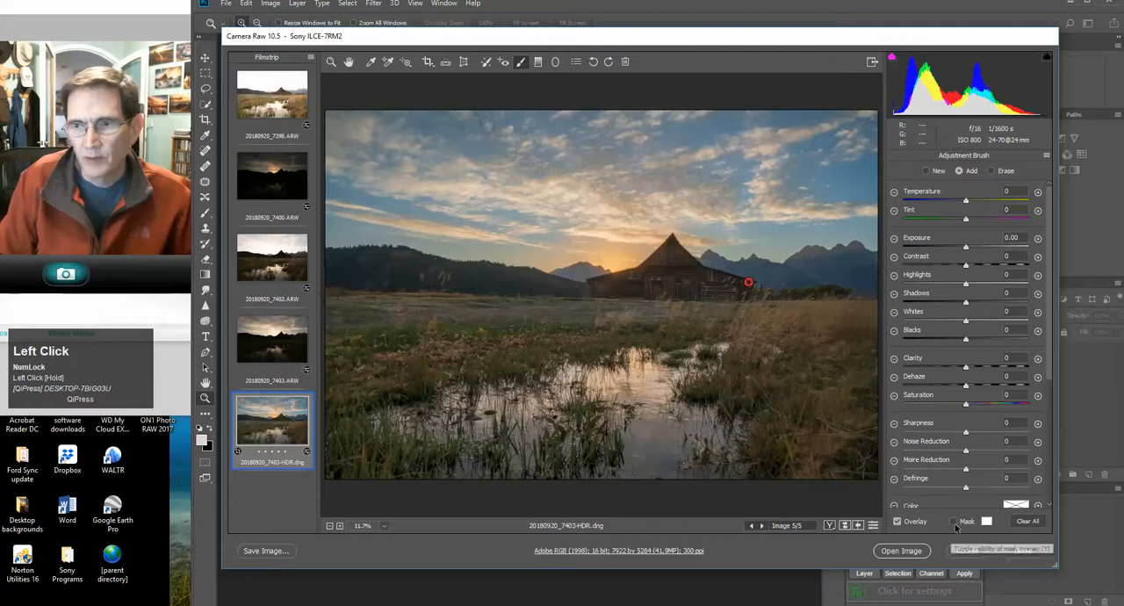
{"action": "left_click", "coordinate": [952, 522]}
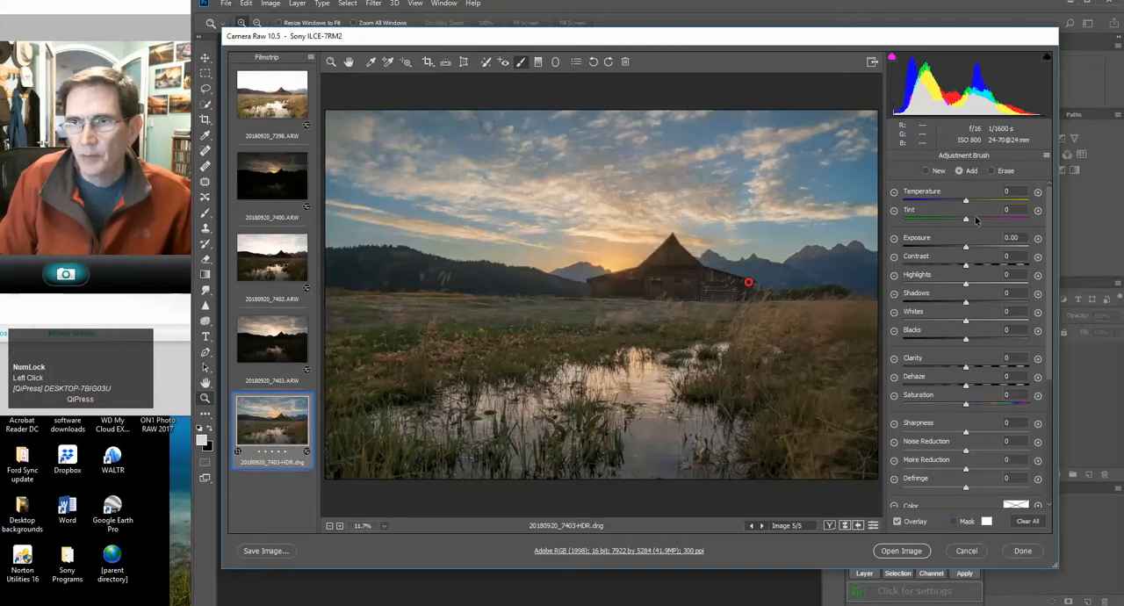
{"action": "left_click_drag", "start_coordinate": [967, 250], "coordinate": [973, 251]}
{"action": "left_click", "coordinate": [1028, 520]}
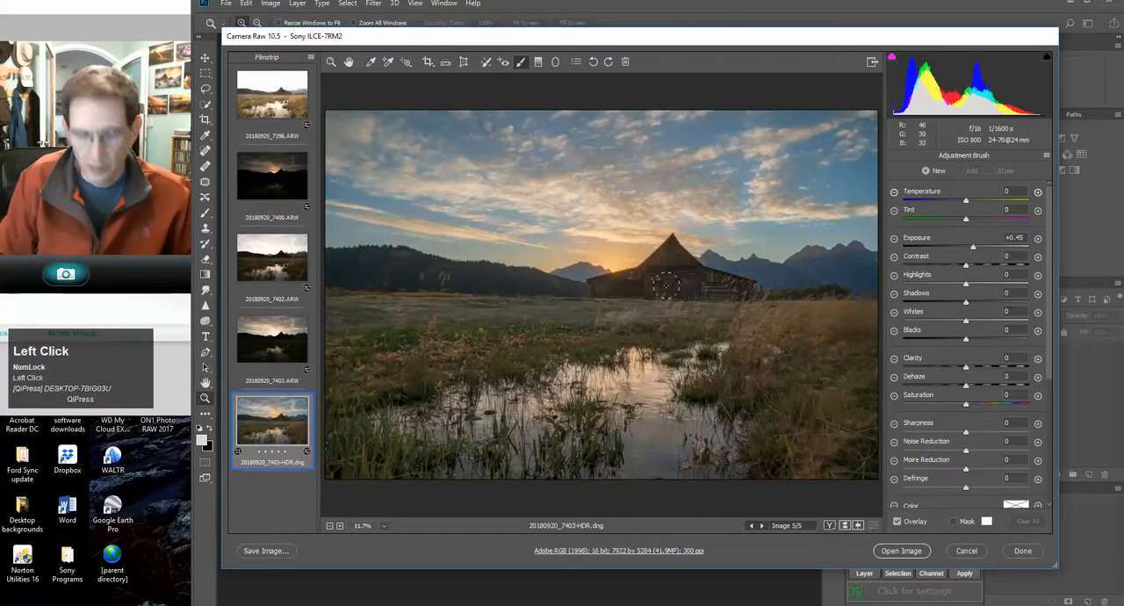
Shrink the adjustment brush further and paint the lightening along the barn's base from its far end to the sunset side
{"action": "key", "text": "bracketleft"}
{"action": "key", "text": "bracketleft"}
{"action": "mouse_move", "coordinate": [742, 288]}
{"action": "left_mouse_down"}
{"action": "mouse_move", "coordinate": [693, 272]}
{"action": "mouse_move", "coordinate": [672, 249]}
{"action": "mouse_move", "coordinate": [646, 274]}
{"action": "mouse_move", "coordinate": [602, 283]}
{"action": "mouse_move", "coordinate": [694, 276]}
{"action": "mouse_move", "coordinate": [739, 288]}
{"action": "mouse_move", "coordinate": [600, 290]}
{"action": "mouse_move", "coordinate": [738, 287]}
{"action": "left_mouse_up"}
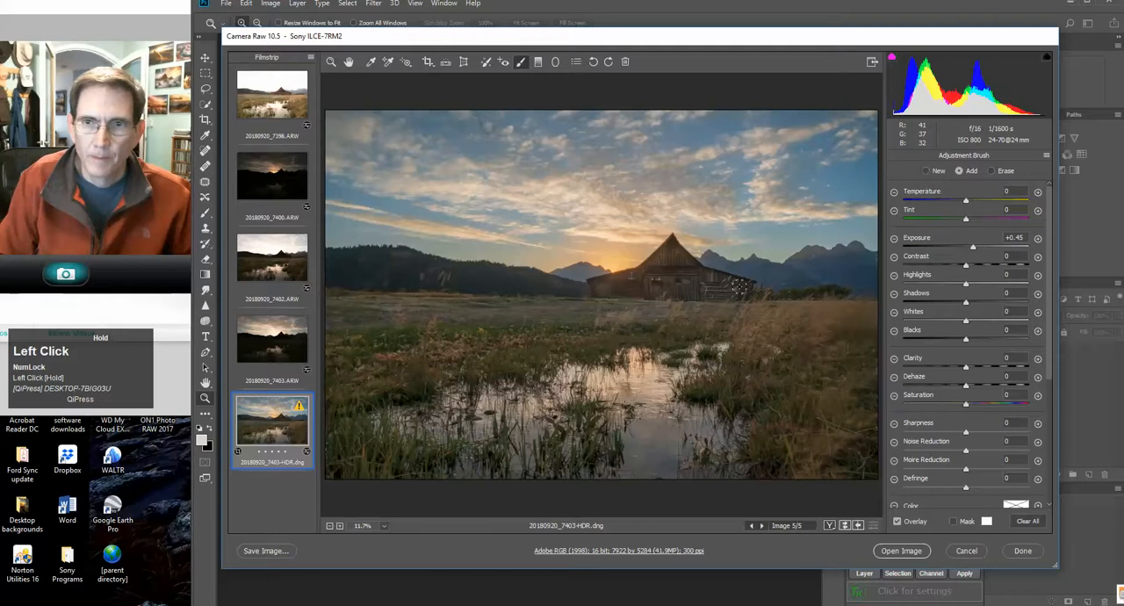
{"action": "left_click_drag", "start_coordinate": [632, 291], "coordinate": [612, 290]}
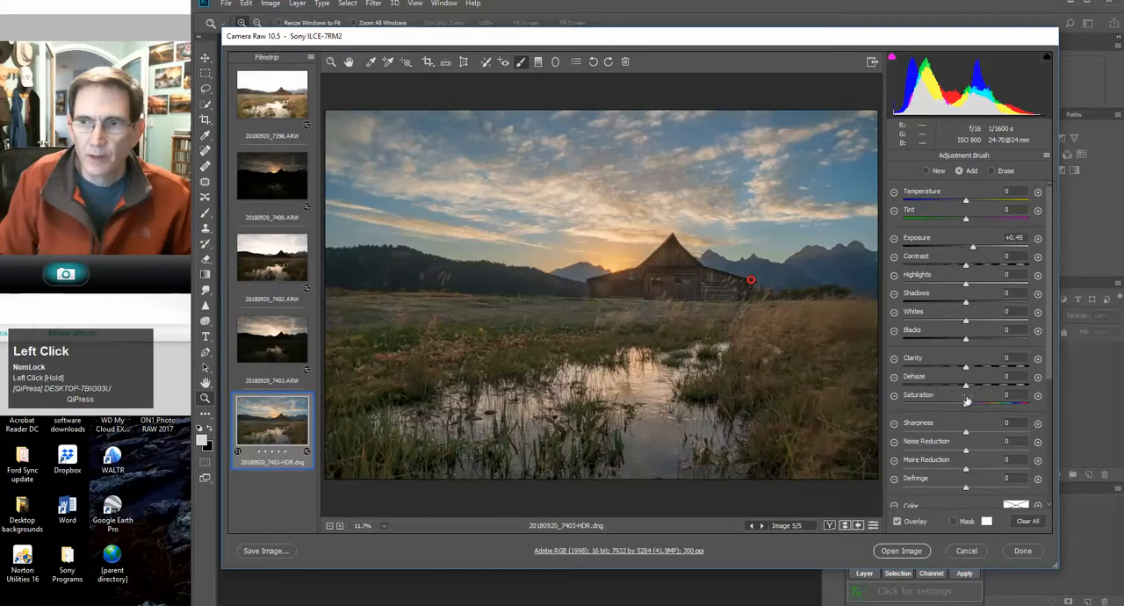
Set the barn brush adjustment's Clarity to +4, Exposure to +0.55 and Shadows to +1
{"action": "left_click_drag", "start_coordinate": [966, 373], "coordinate": [968, 372]}
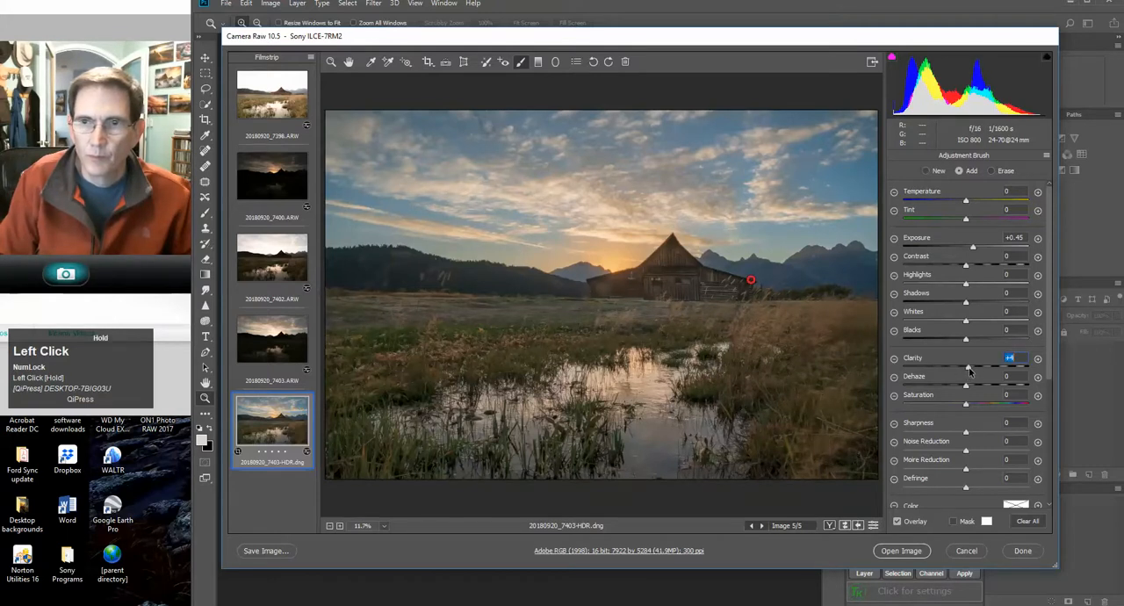
{"action": "left_click_drag", "start_coordinate": [972, 248], "coordinate": [975, 248]}
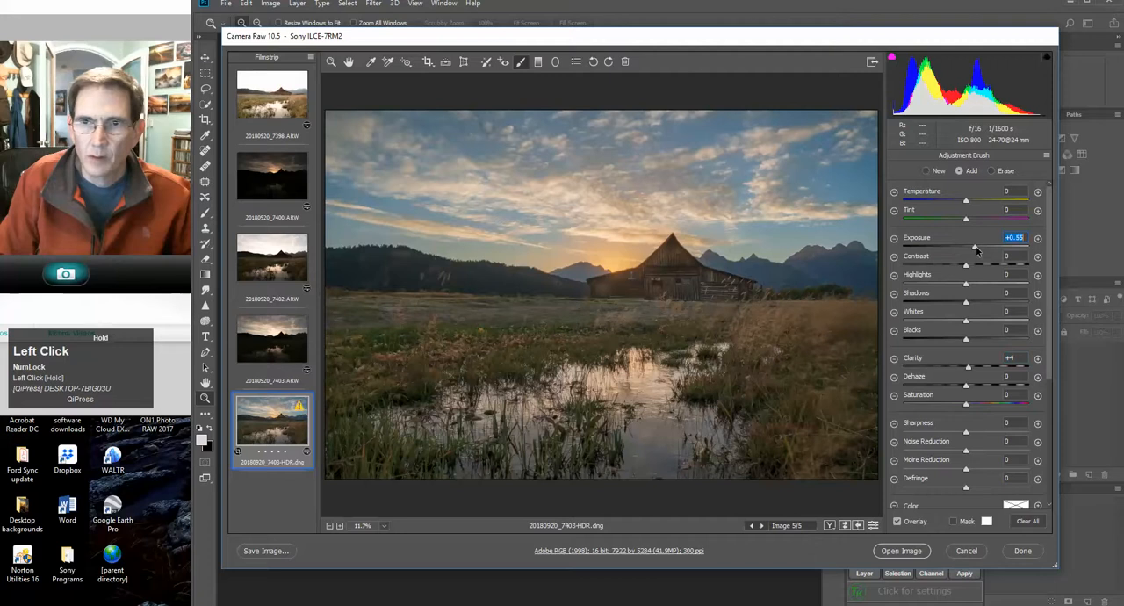
{"action": "left_click_drag", "start_coordinate": [966, 302], "coordinate": [966, 304]}
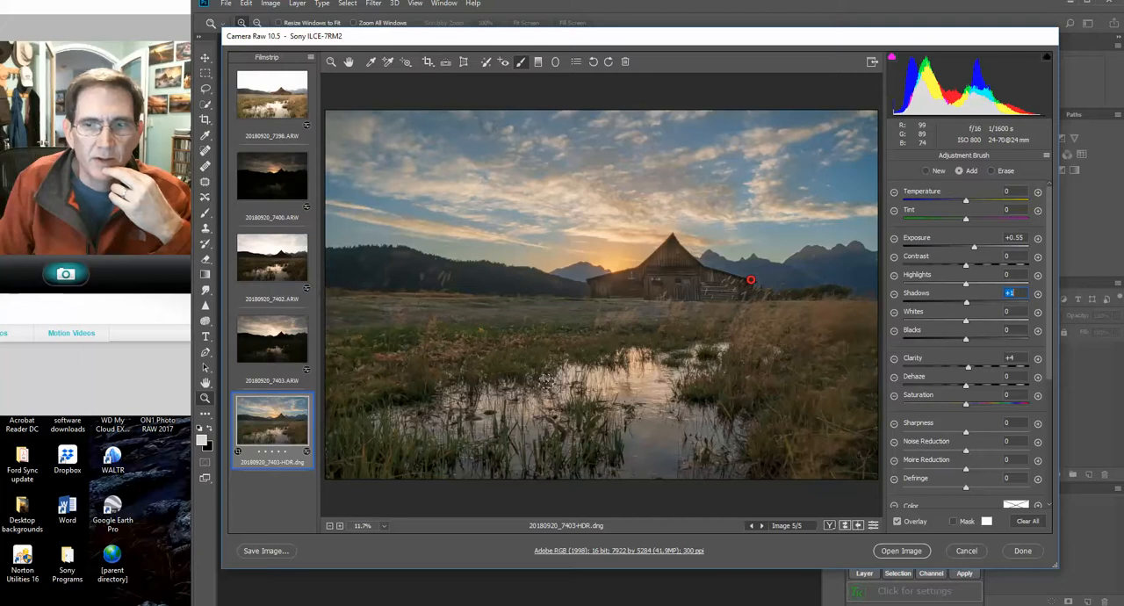
Compare the four original bracketed ARW exposures one by one, then return to the merged 20180920_7403-HDR.dng
{"action": "left_click", "coordinate": [285, 358]}
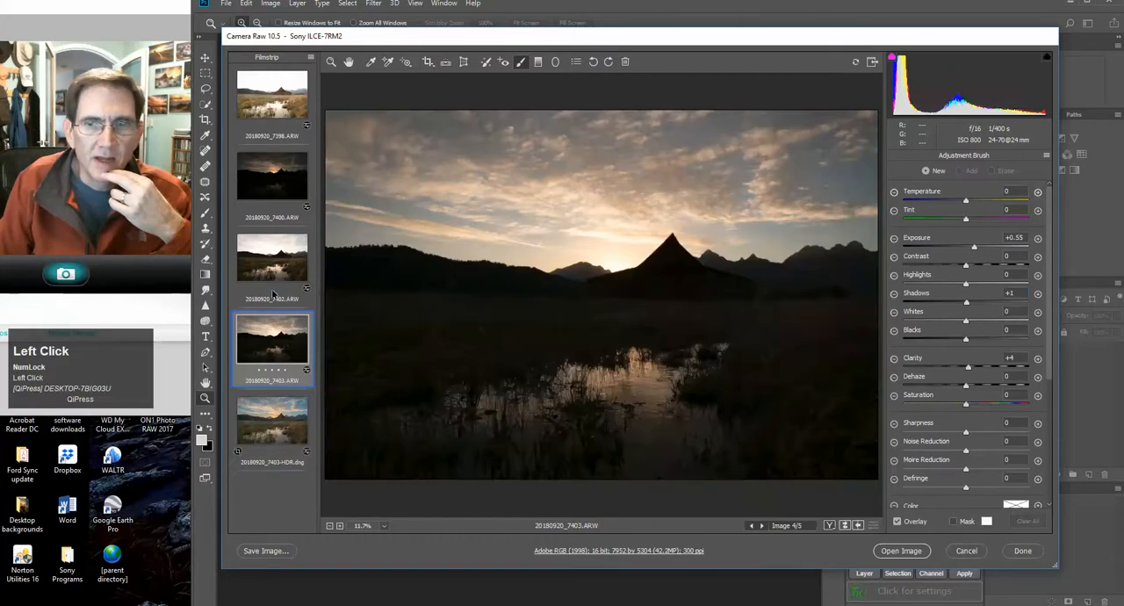
{"action": "left_click", "coordinate": [274, 259]}
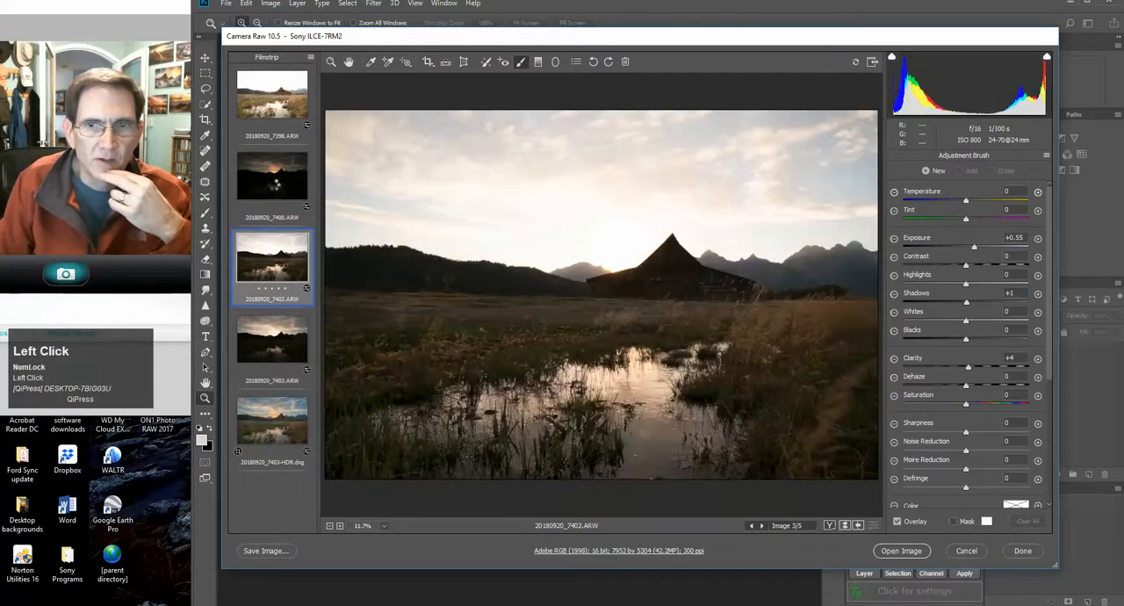
{"action": "left_click", "coordinate": [277, 182]}
{"action": "left_click", "coordinate": [270, 109]}
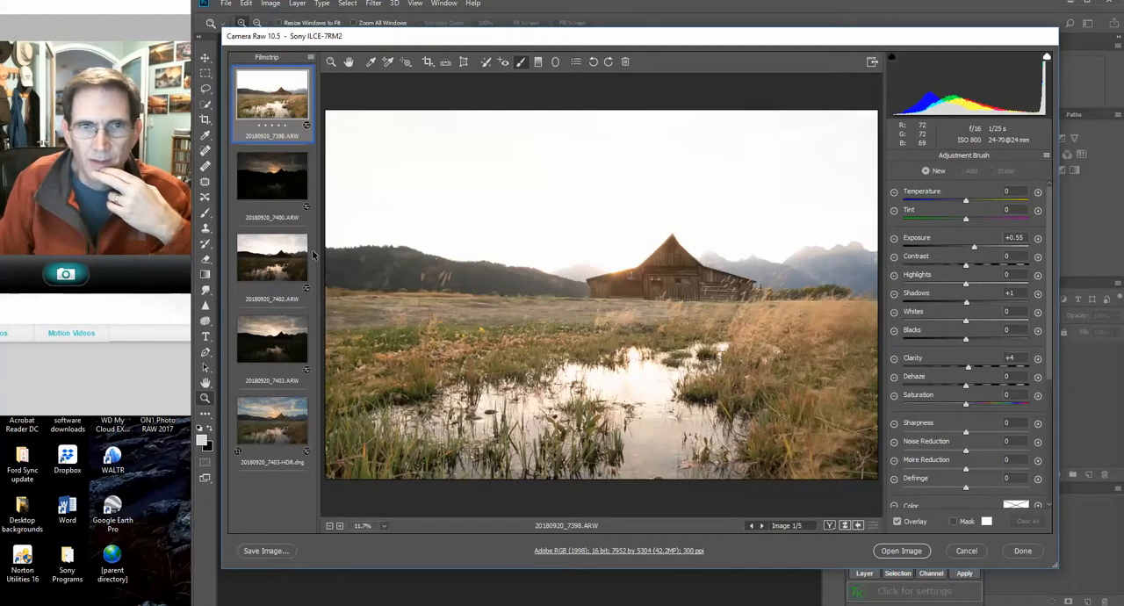
{"action": "left_click", "coordinate": [276, 195]}
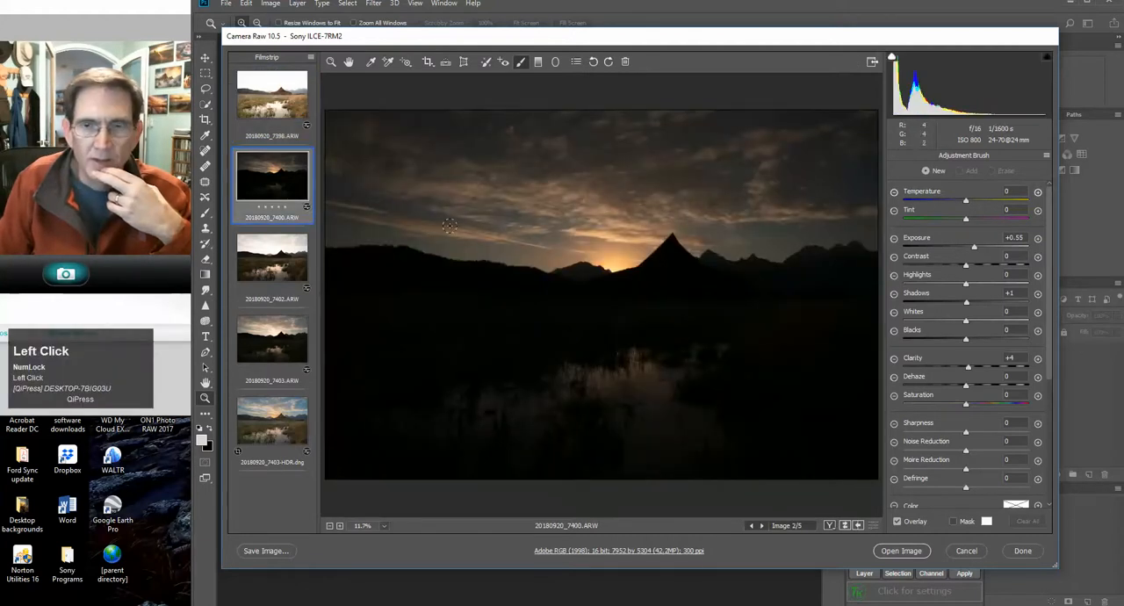
{"action": "left_click", "coordinate": [265, 339]}
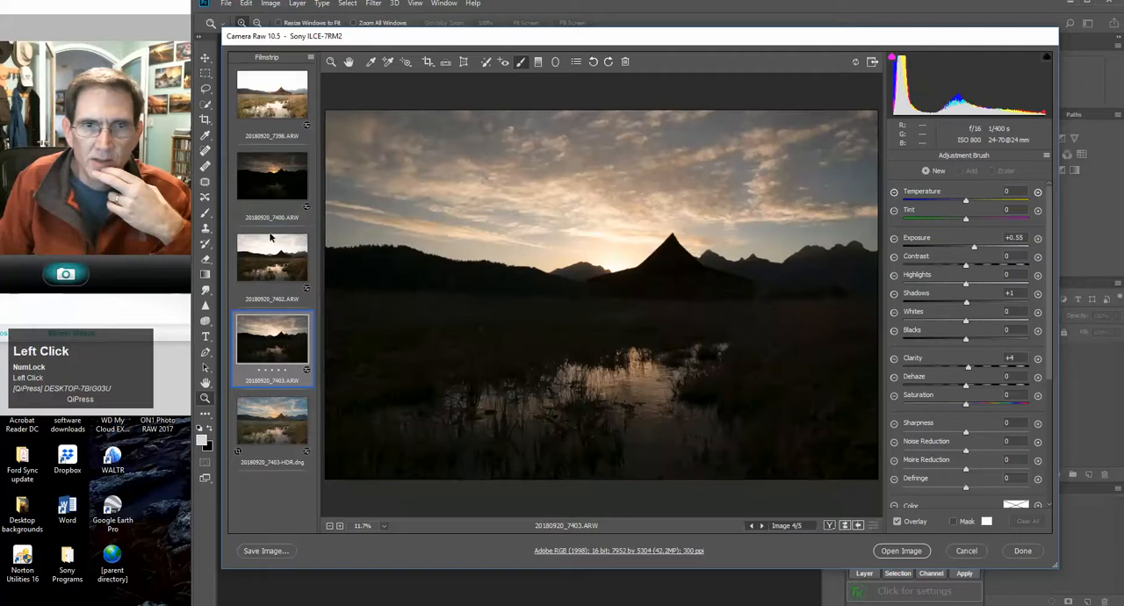
{"action": "left_click", "coordinate": [280, 190]}
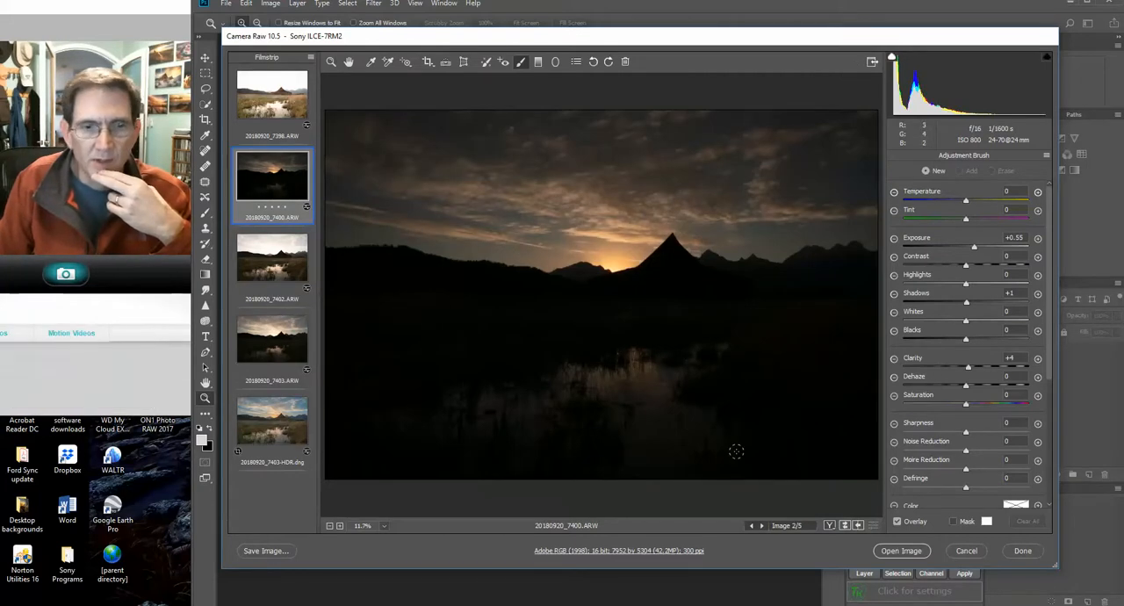
{"action": "left_click", "coordinate": [289, 457]}
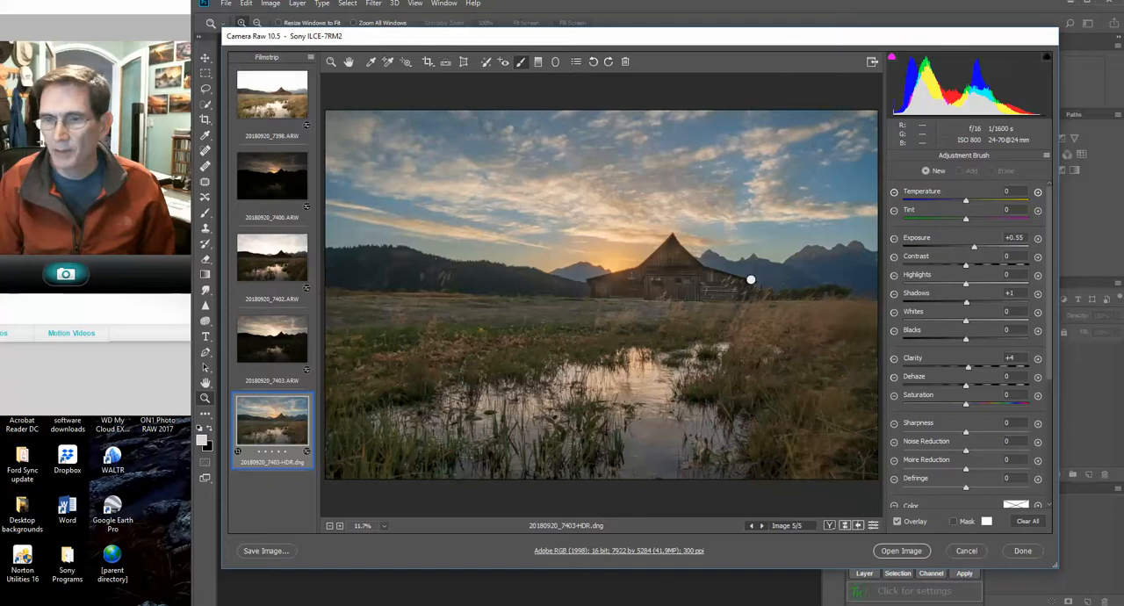
{"action": "left_click", "coordinate": [668, 587]}
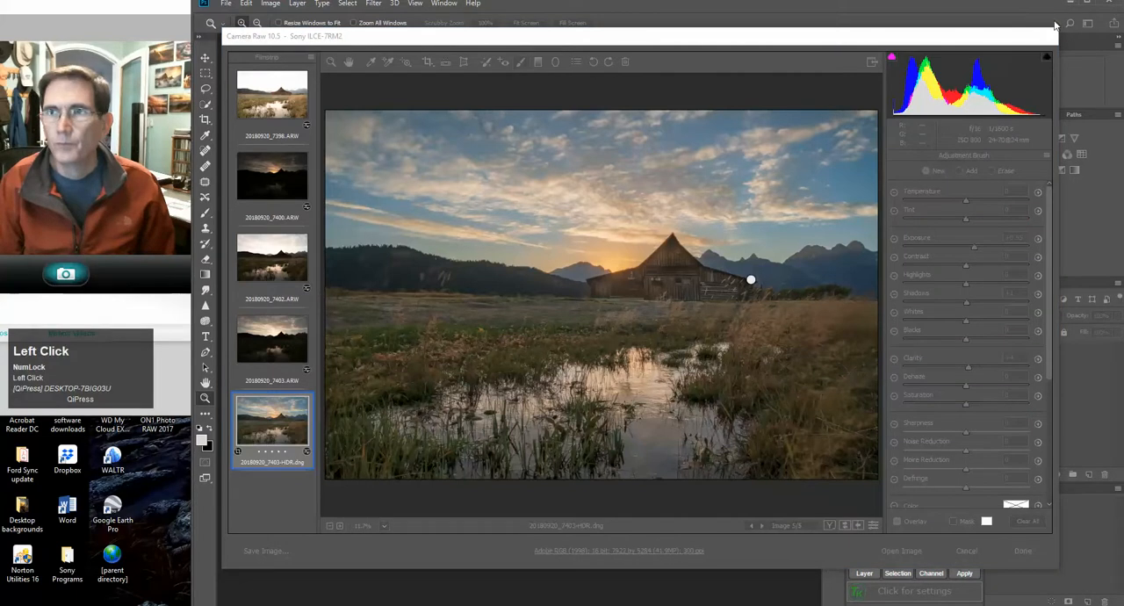